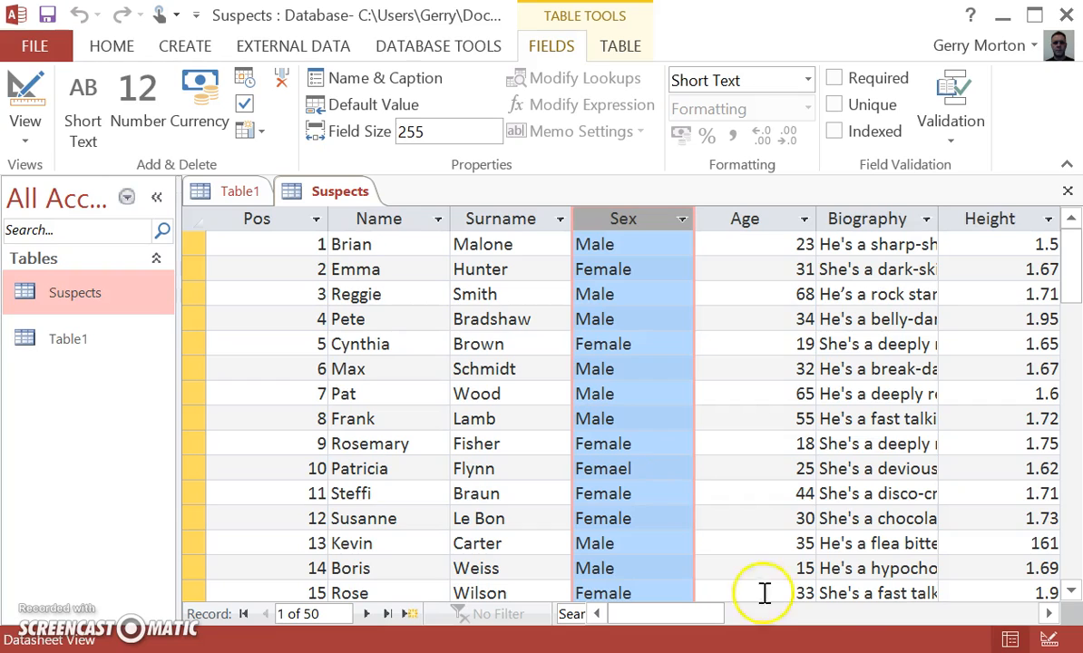
# - Examine the Blood and Features columns of the Suspects table for values repeated across records
pyautogui.click(860, 621)
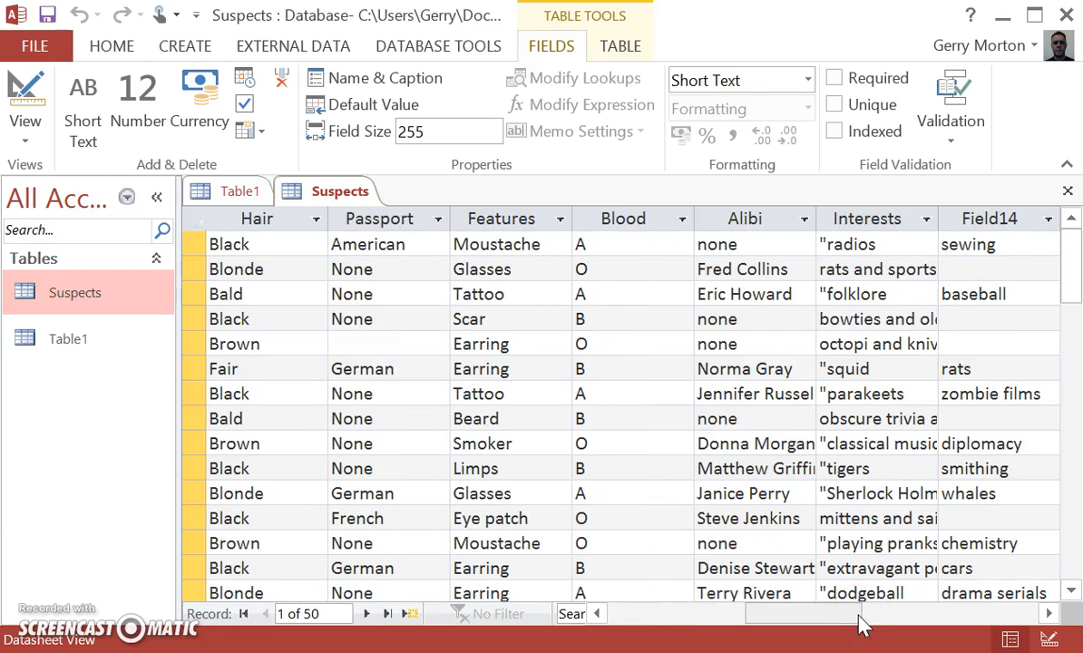
pyautogui.click(641, 231)
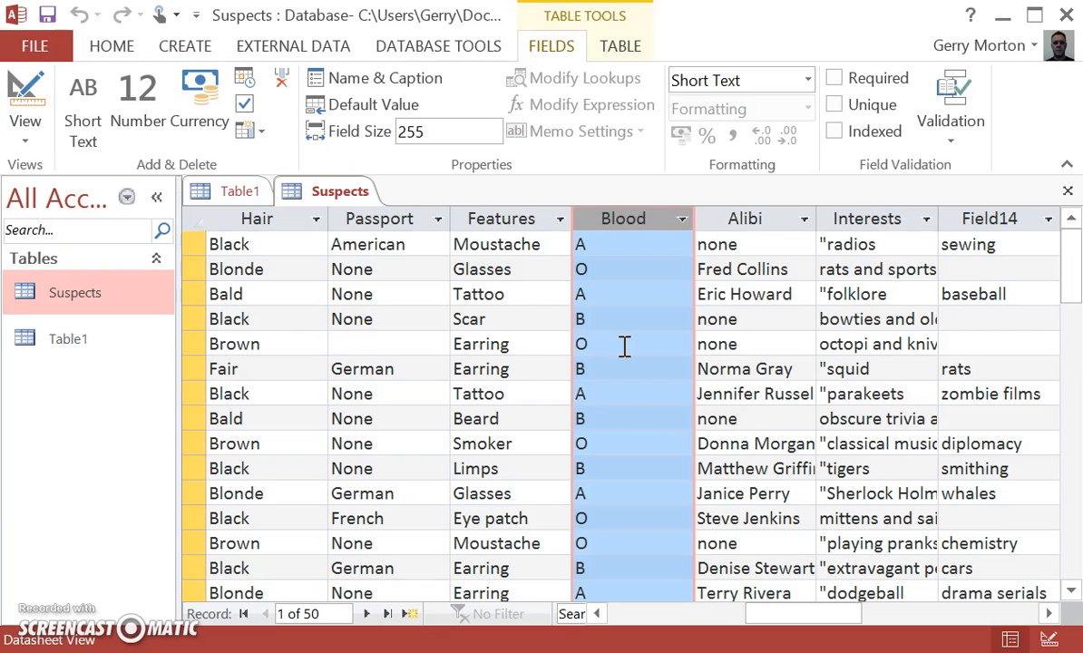
pyautogui.click(517, 223)
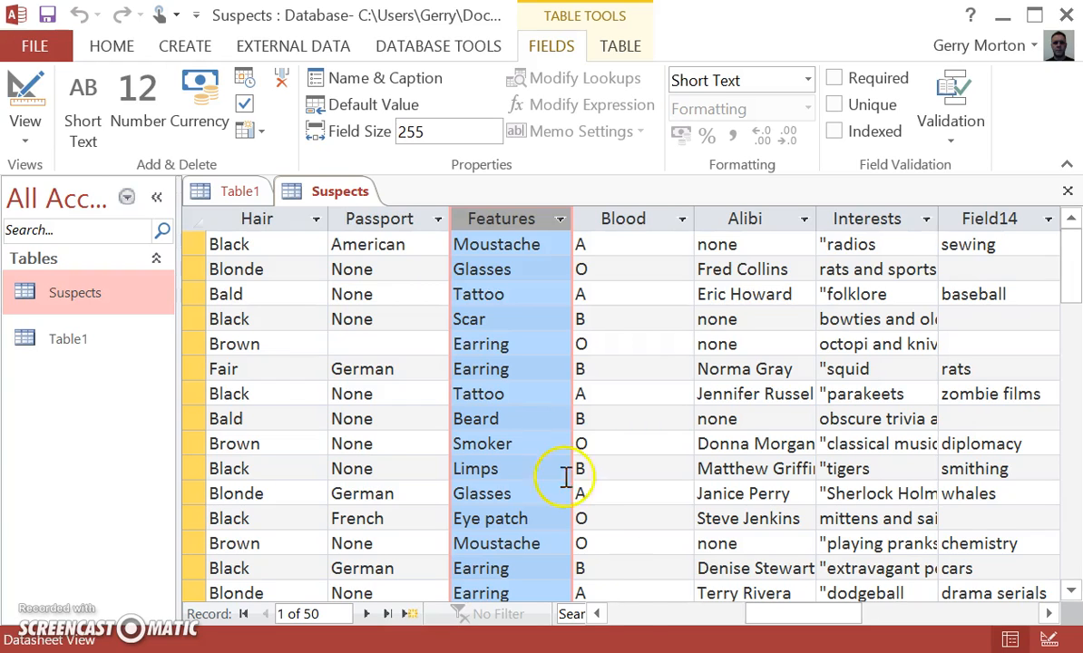
pyautogui.click(638, 622)
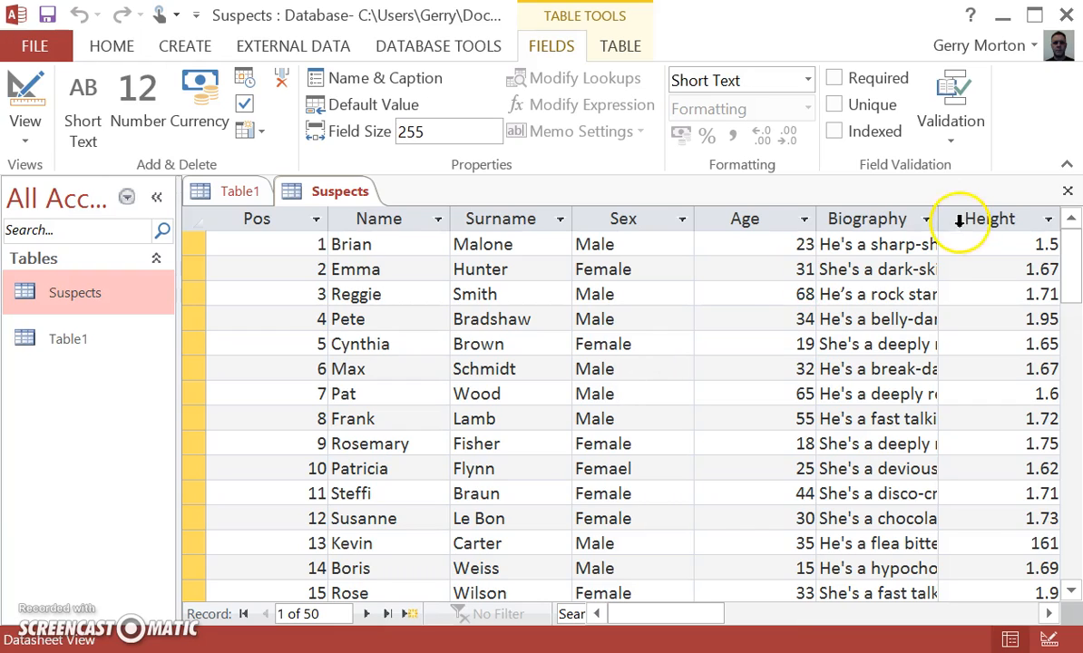
# - Close the Suspects table, start the Table Analyzer Wizard and pass its introductory pages
pyautogui.click(1069, 193)
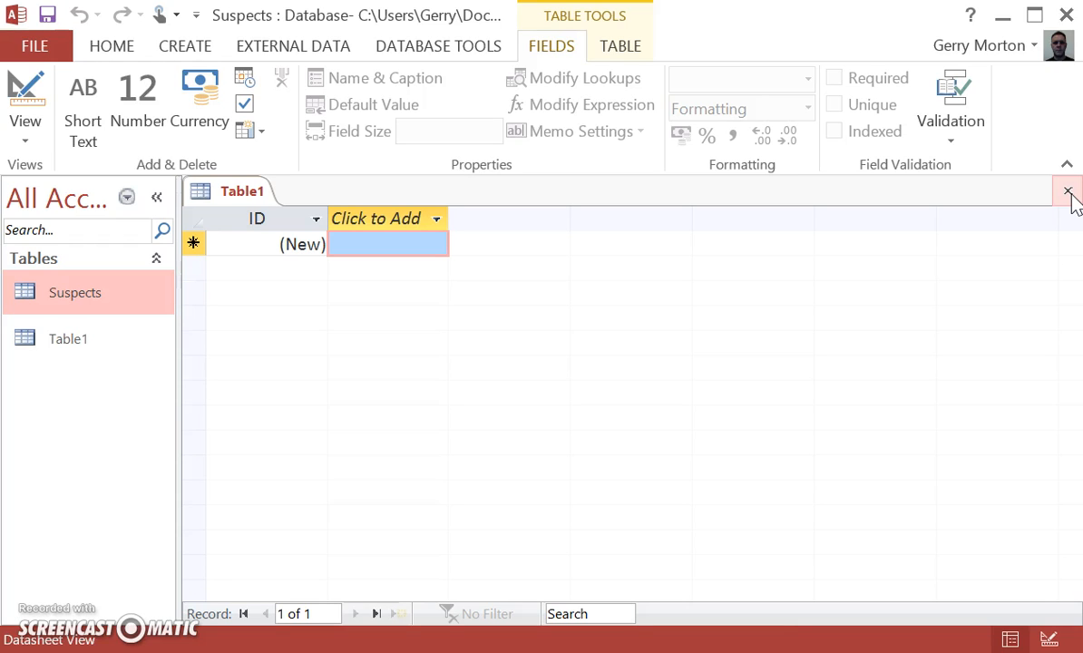
pyautogui.click(458, 56)
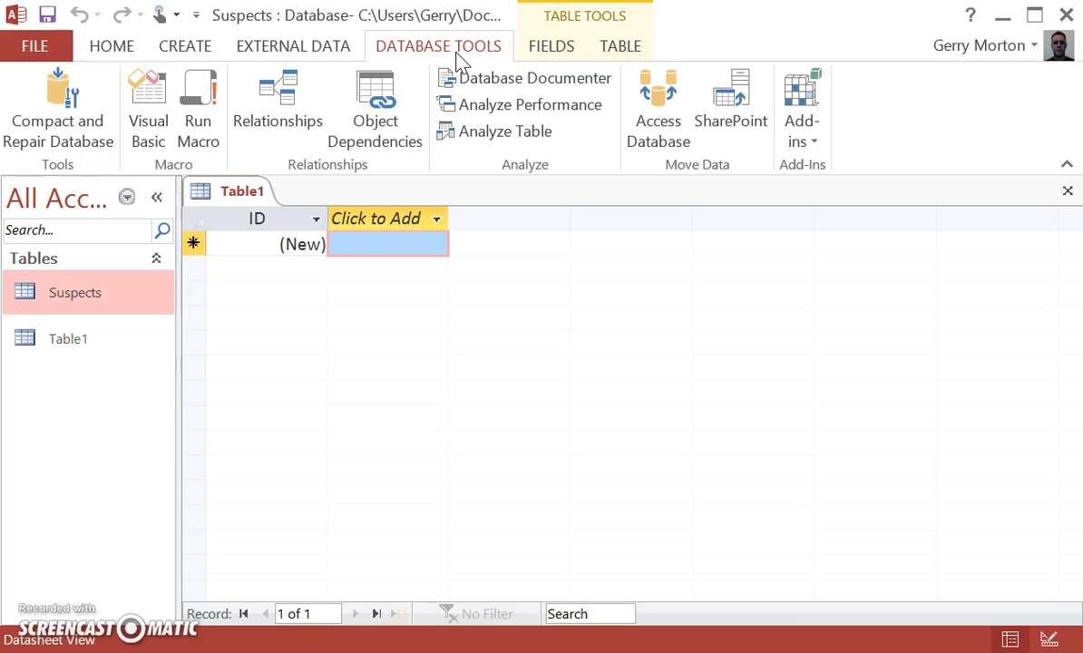
pyautogui.click(504, 133)
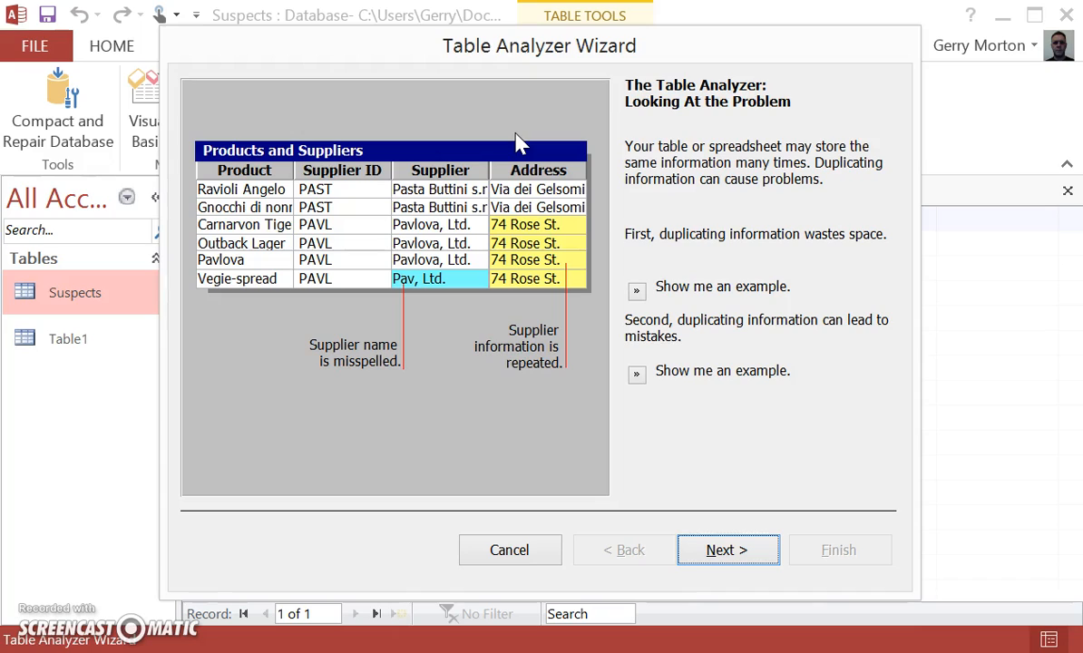
pyautogui.click(708, 195)
pyautogui.click(740, 555)
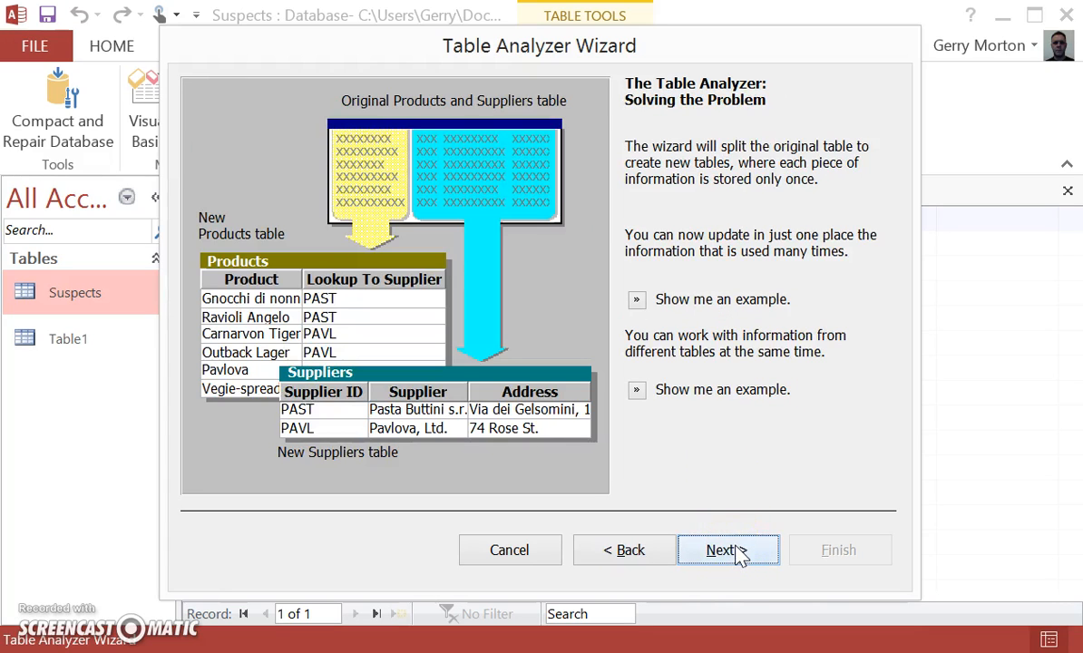
pyautogui.click(740, 555)
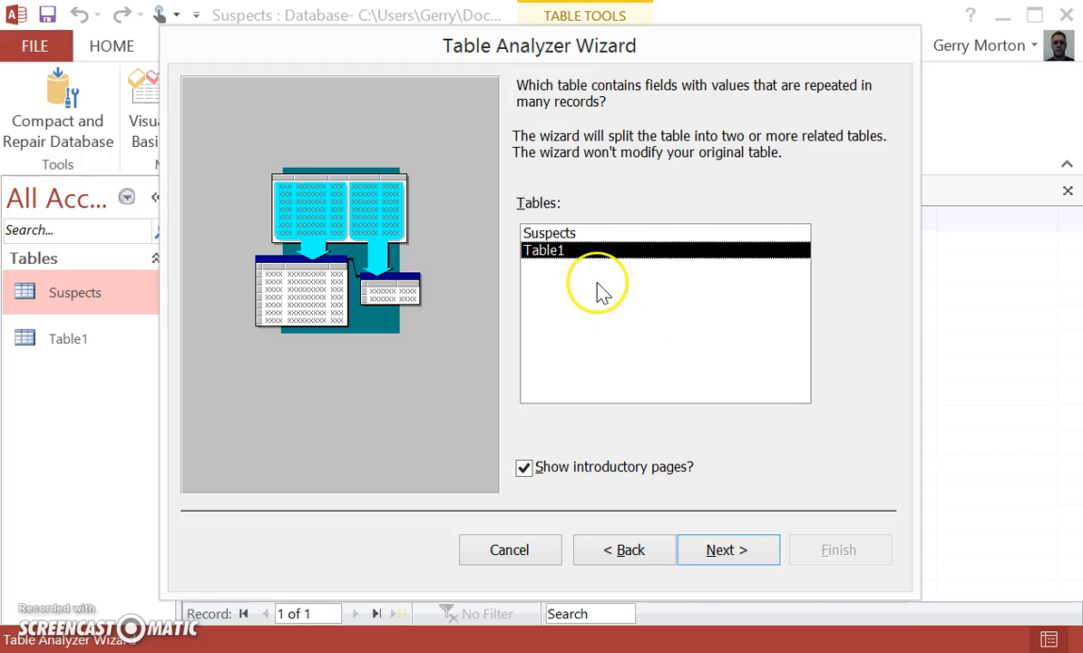
# - Choose the Suspects table for analysis and opt to decide manually which fields go in which tables
pyautogui.click(574, 237)
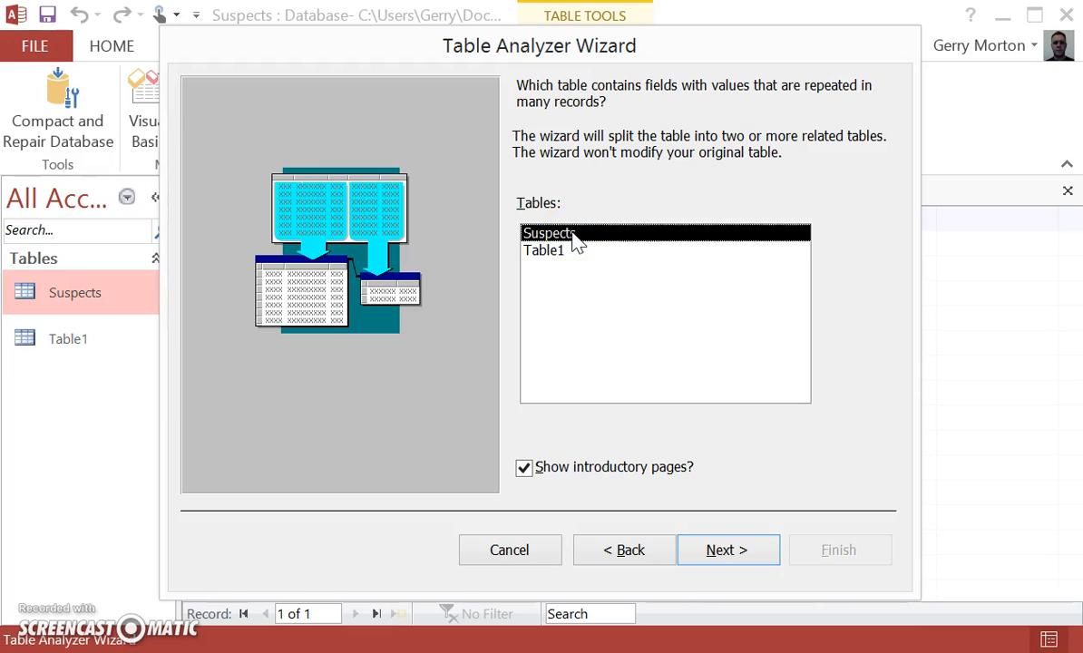
pyautogui.click(742, 552)
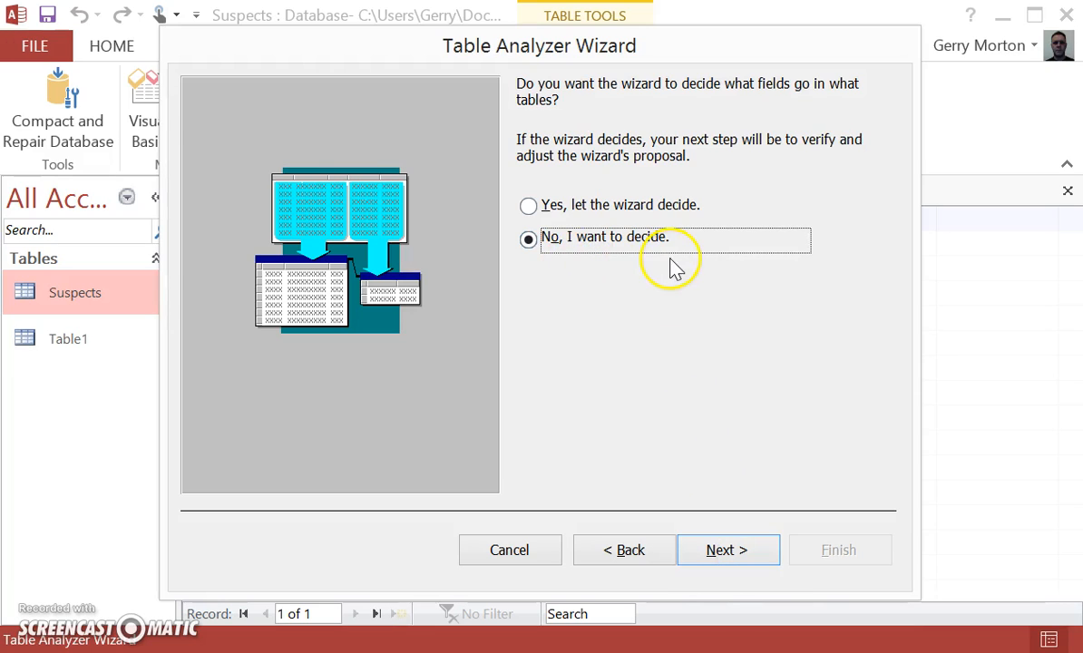
pyautogui.click(720, 553)
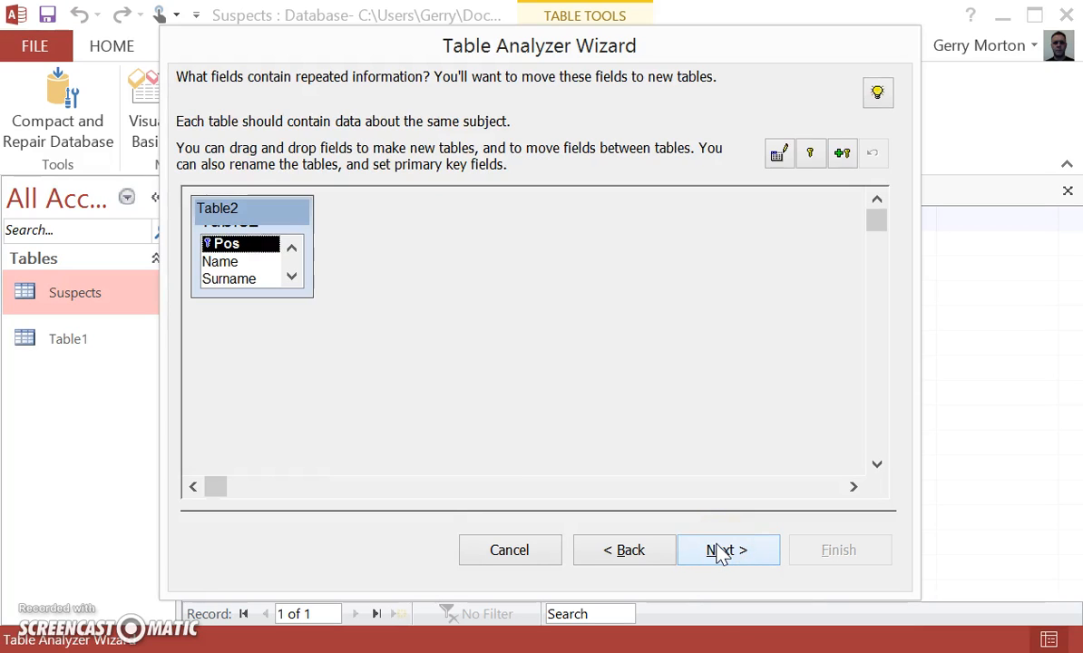
# - Enlarge the original table's field list to show more fields and rename the table New_suspects
pyautogui.moveTo(251, 292); pyautogui.dragTo(257, 476)
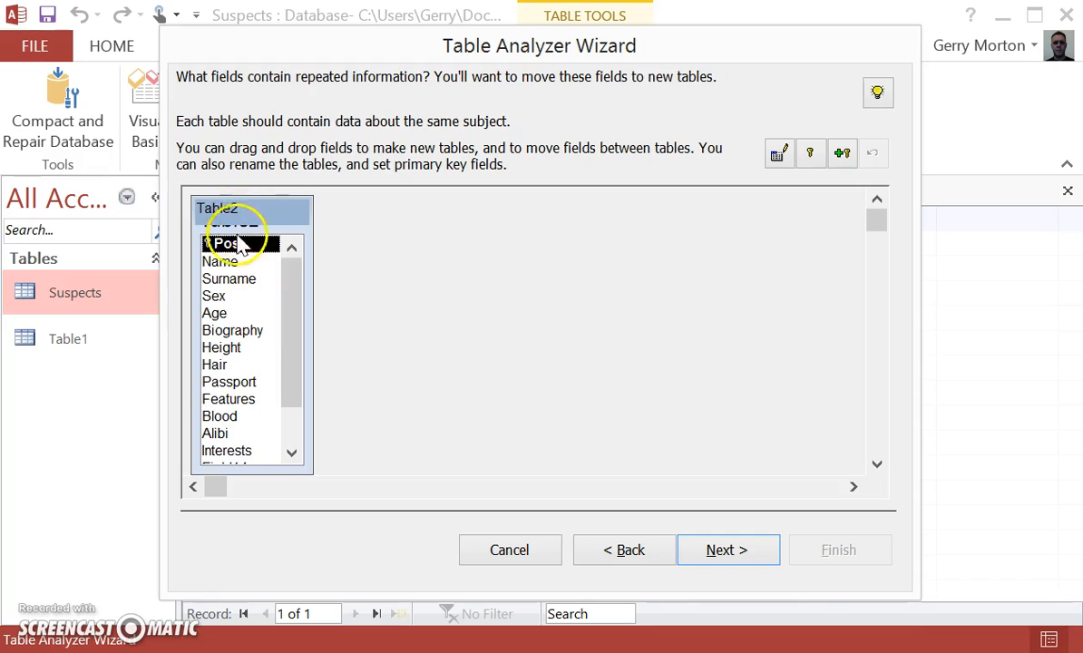
pyautogui.moveTo(279, 217); pyautogui.dragTo(269, 240)
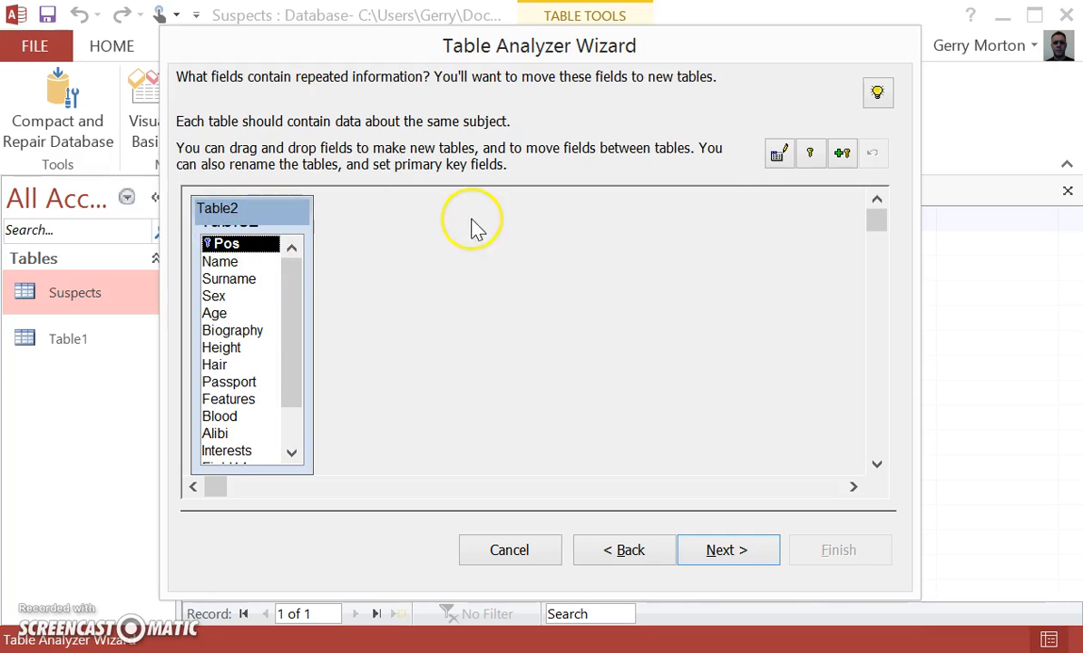
pyautogui.click(781, 157)
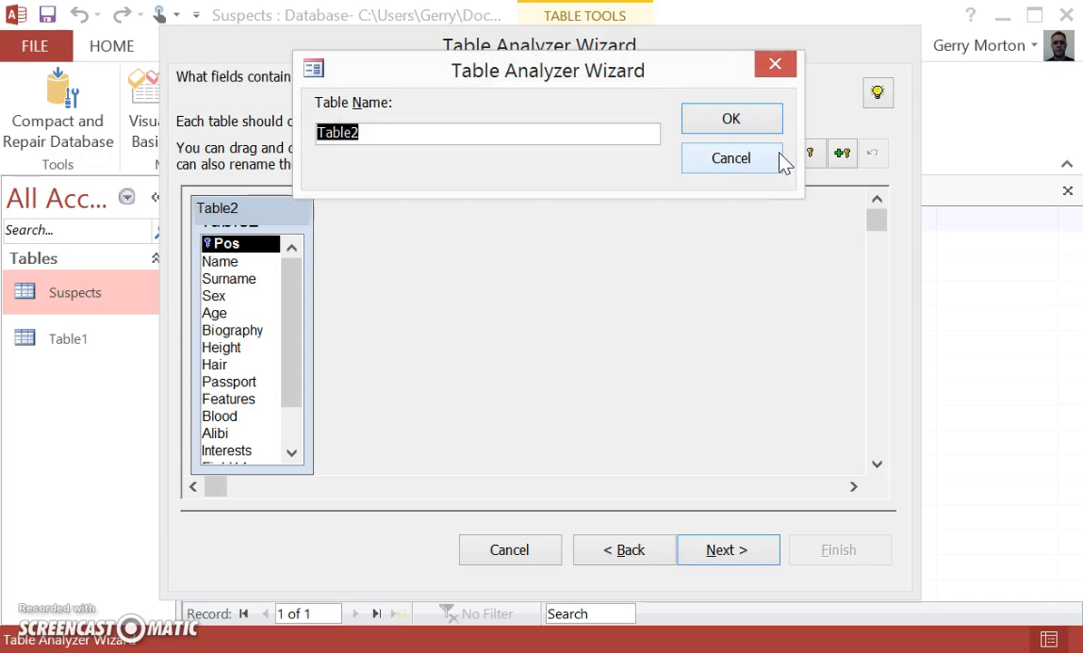
pyautogui.write('N')
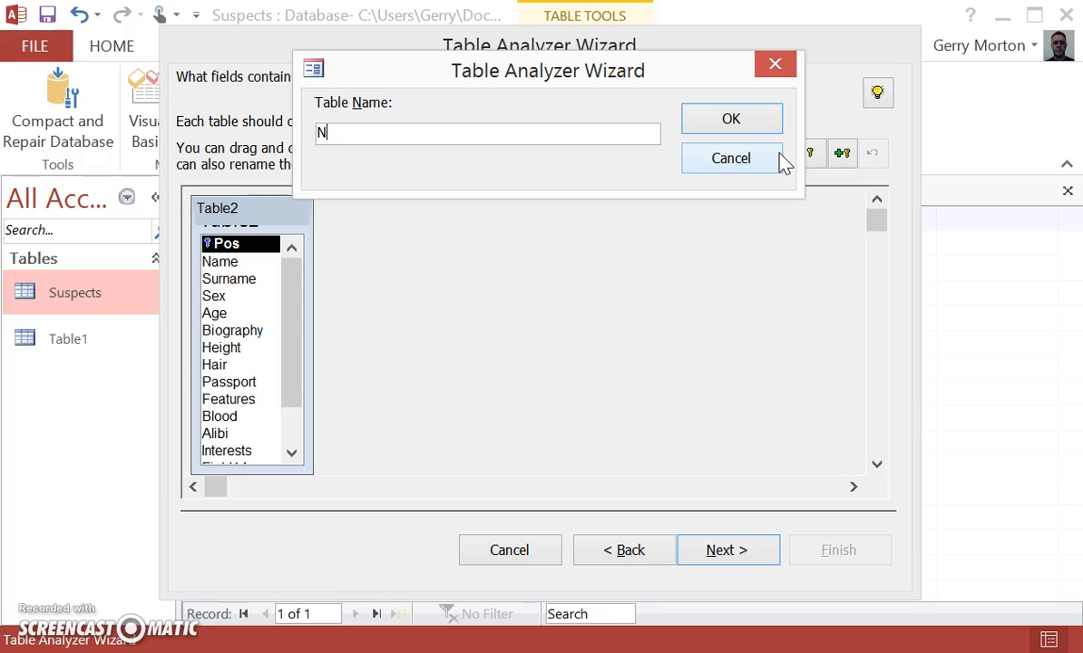
pyautogui.write('ew_supects')
pyautogui.press('BackSpace')
pyautogui.press('BackSpace')
pyautogui.press('BackSpace')
pyautogui.press('BackSpace')
pyautogui.press('BackSpace')
pyautogui.write('spects')
pyautogui.click(745, 121)
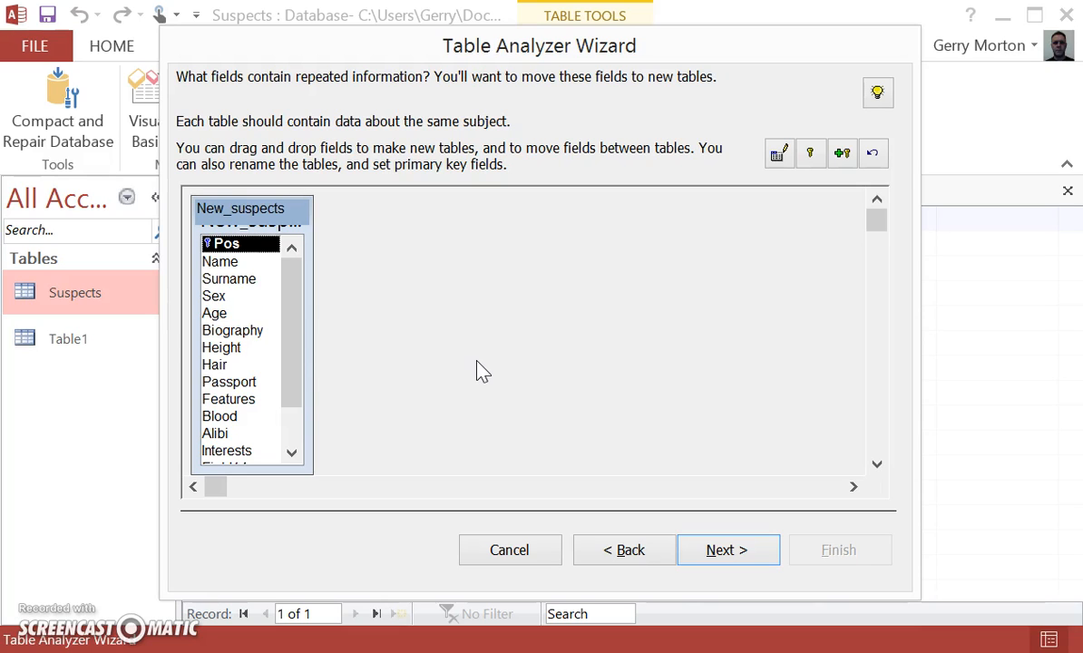
# - Split the Sex field out of New_suspects into a new table named Gender and enlarge its box to show both fields
pyautogui.click(216, 302)
pyautogui.moveTo(218, 305); pyautogui.dragTo(497, 257)
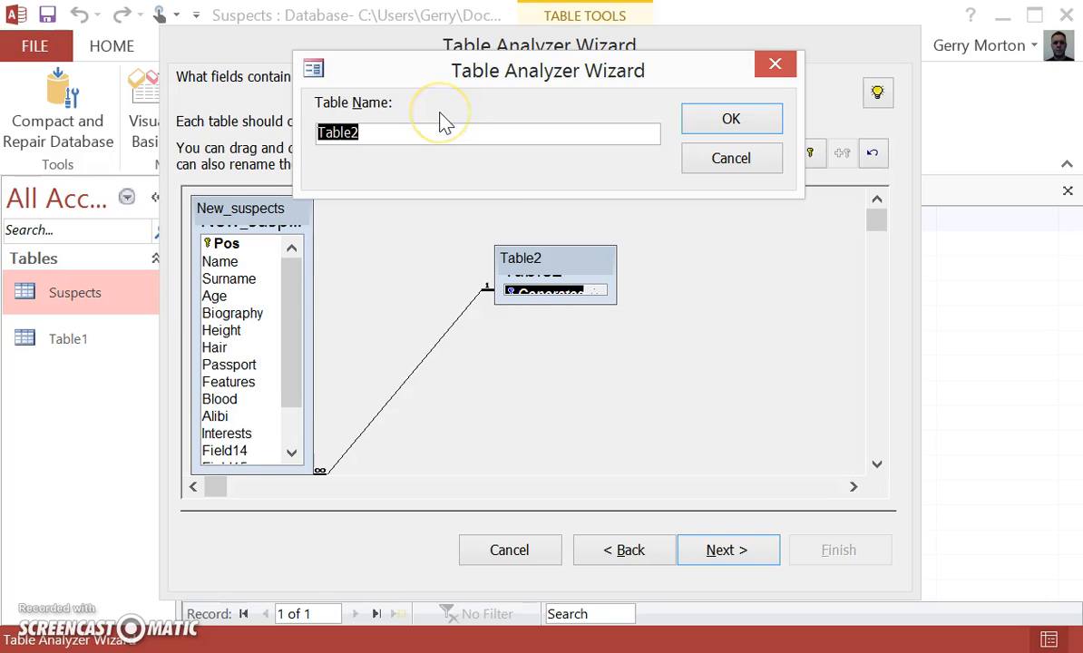
pyautogui.write('G')
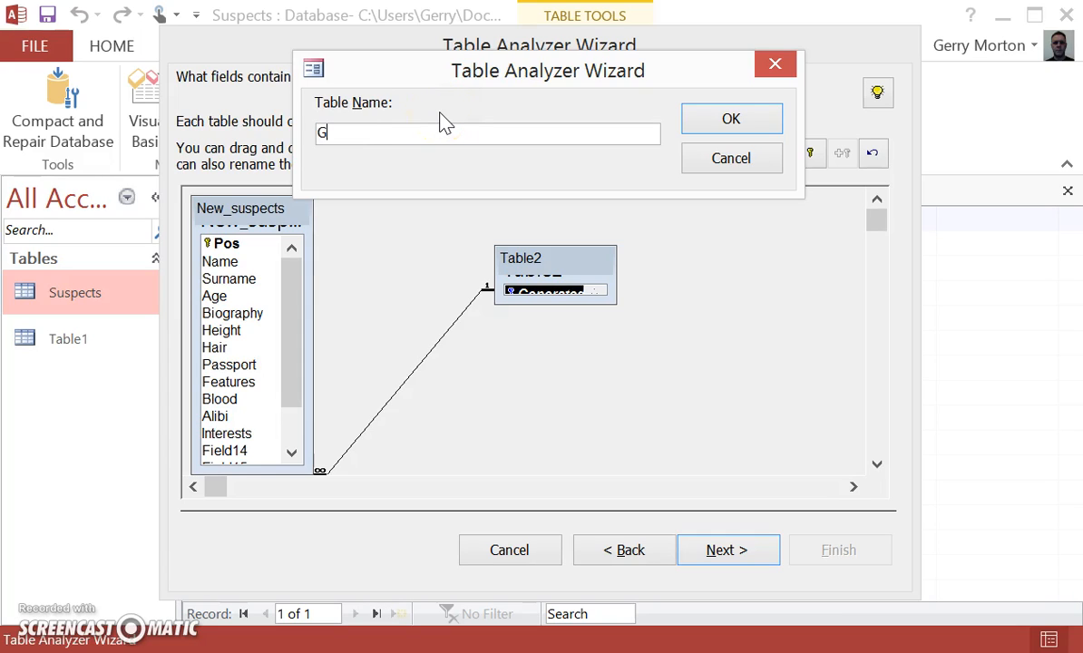
pyautogui.write('ender')
pyautogui.click(608, 127)
pyautogui.click(700, 127)
pyautogui.moveTo(532, 308); pyautogui.dragTo(534, 338)
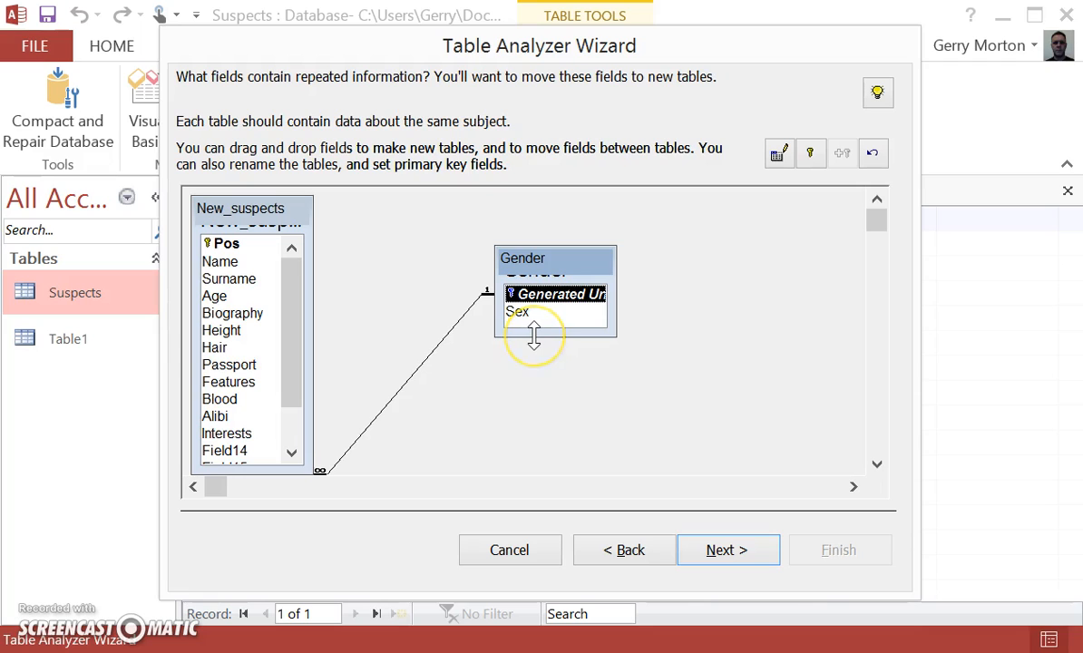
pyautogui.moveTo(616, 312); pyautogui.dragTo(680, 311)
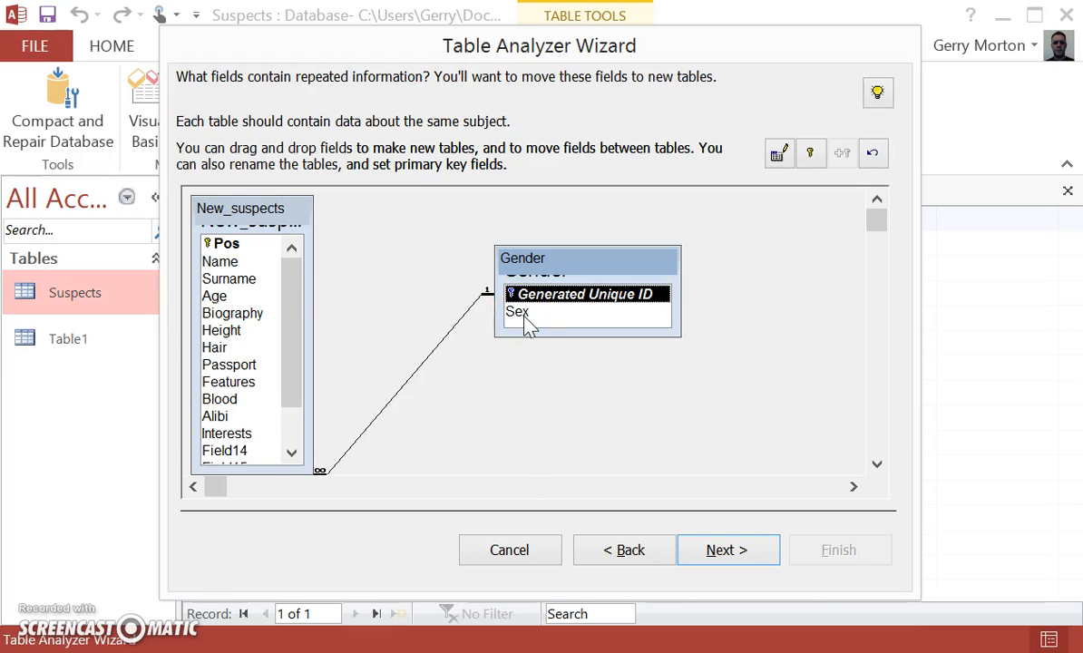
# - Split the Hair field out of New_suspects into a new table named HairColour and enlarge its box to show both fields
pyautogui.click(426, 332)
pyautogui.click(295, 359)
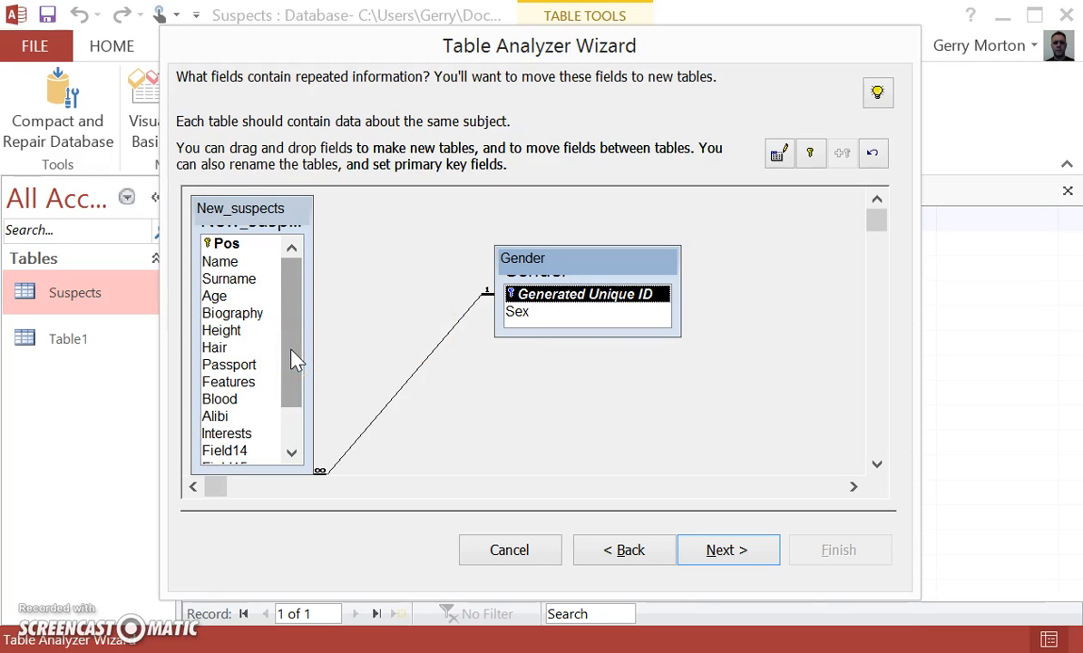
pyautogui.click(266, 290)
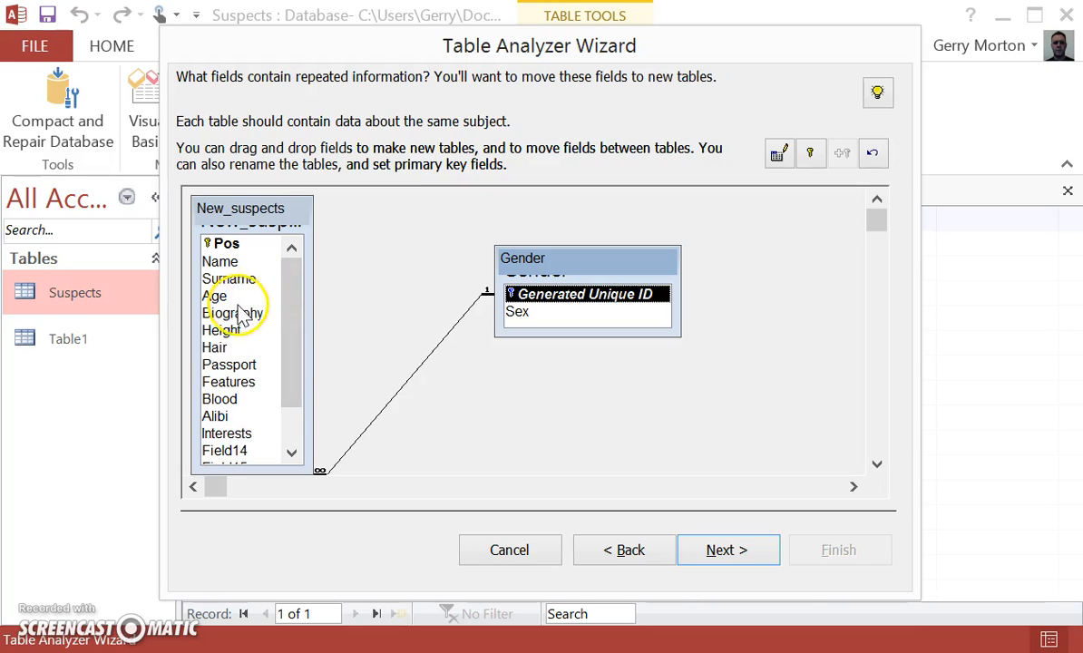
pyautogui.moveTo(228, 352); pyautogui.dragTo(554, 390)
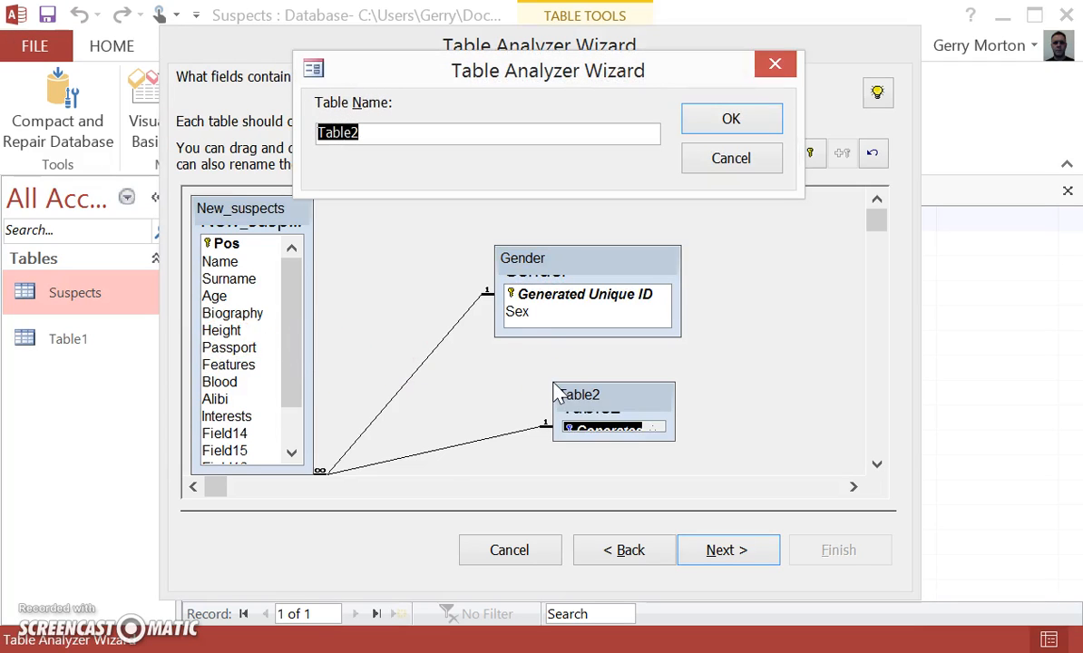
pyautogui.write('Hair')
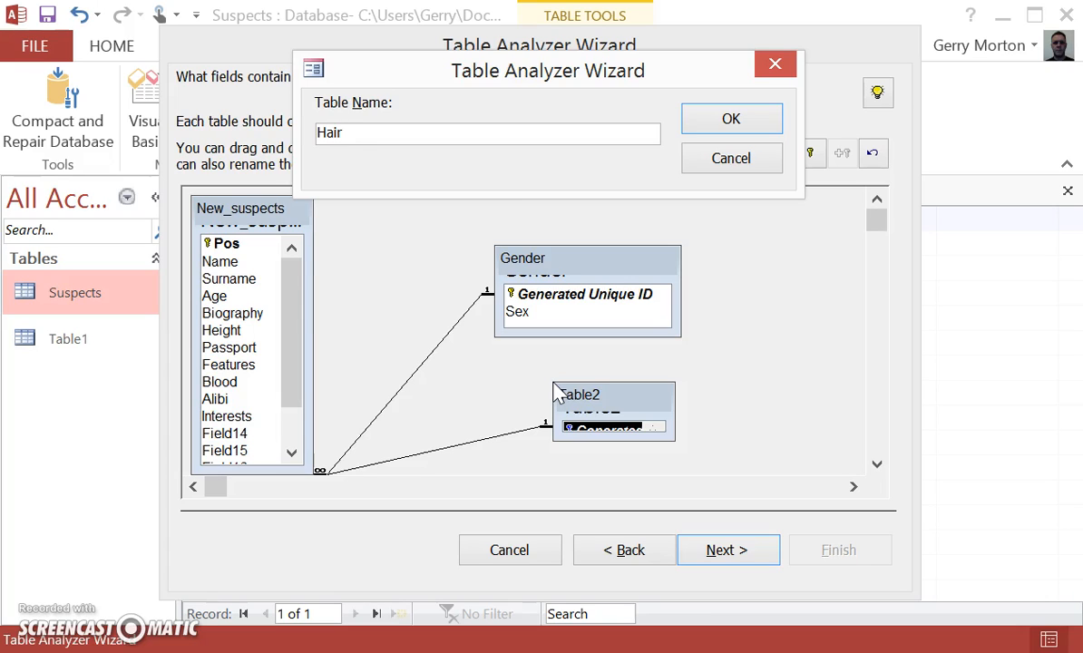
pyautogui.write('Colour')
pyautogui.click(749, 126)
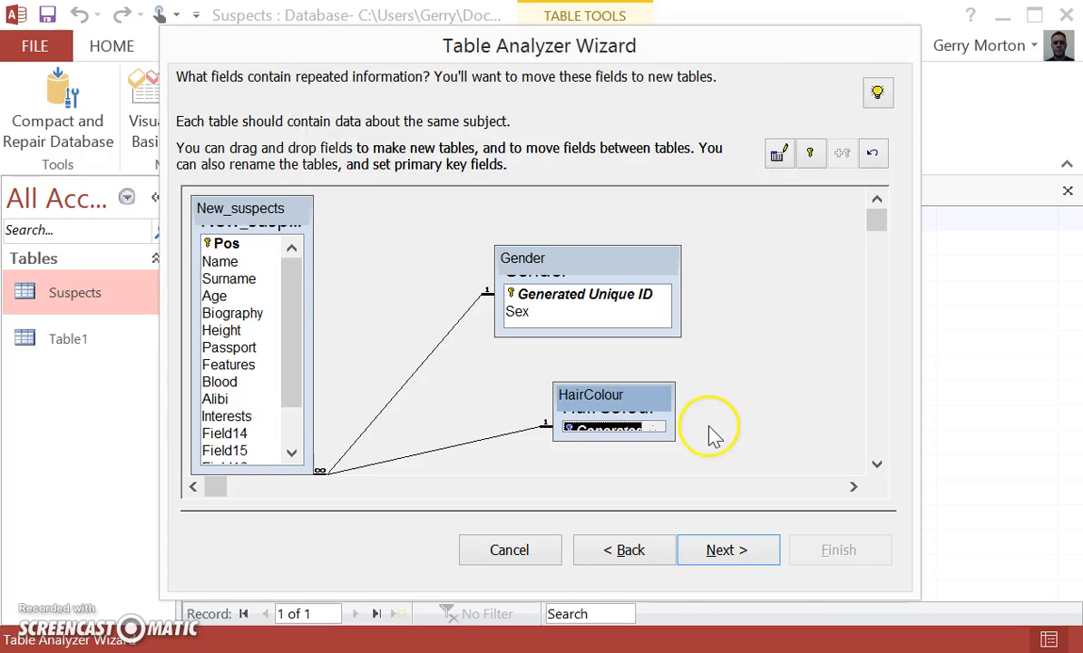
pyautogui.moveTo(675, 428); pyautogui.dragTo(739, 426)
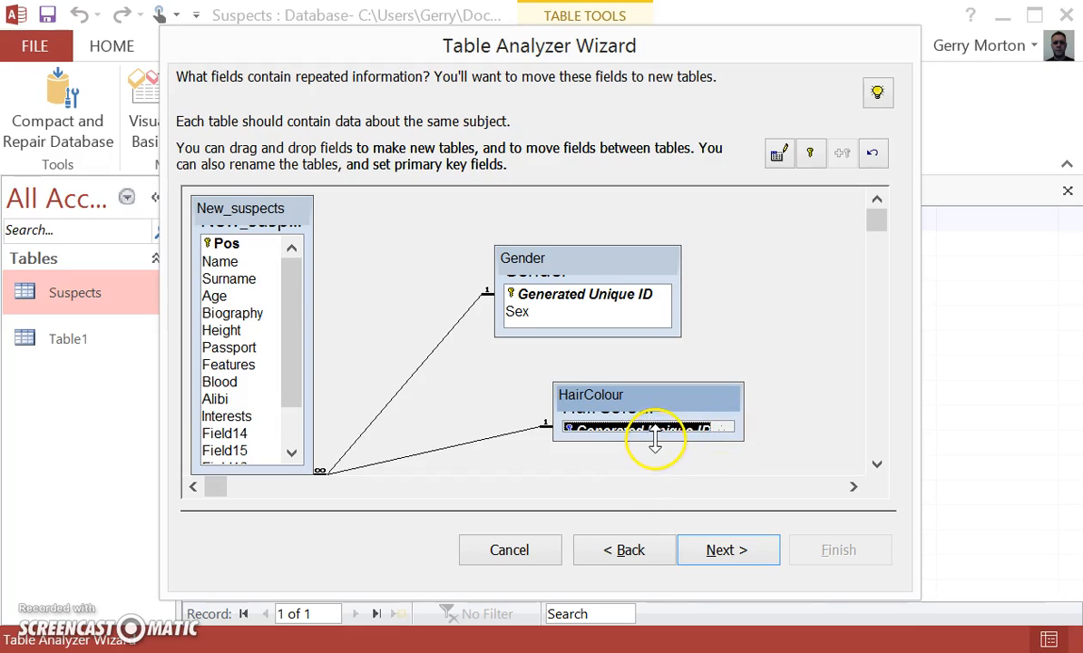
pyautogui.moveTo(655, 441); pyautogui.dragTo(655, 469)
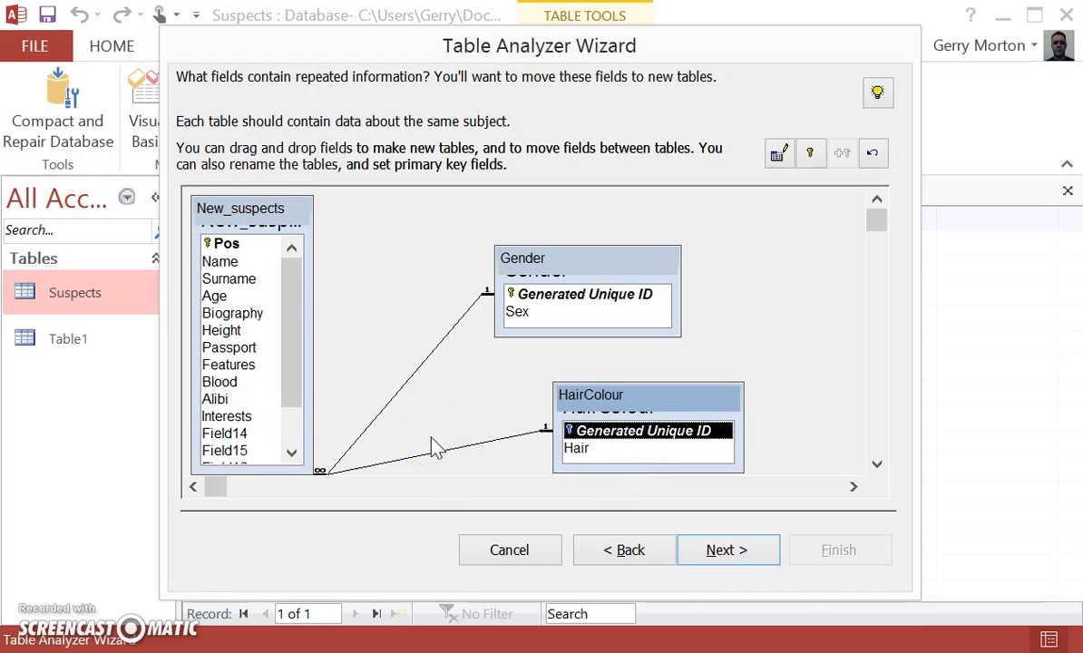
# - Split the Passport field out of New_suspects into a new table named Passport and make its box taller
pyautogui.click(302, 363)
pyautogui.click(237, 347)
pyautogui.moveTo(238, 348); pyautogui.dragTo(755, 257)
pyautogui.write('Passport')
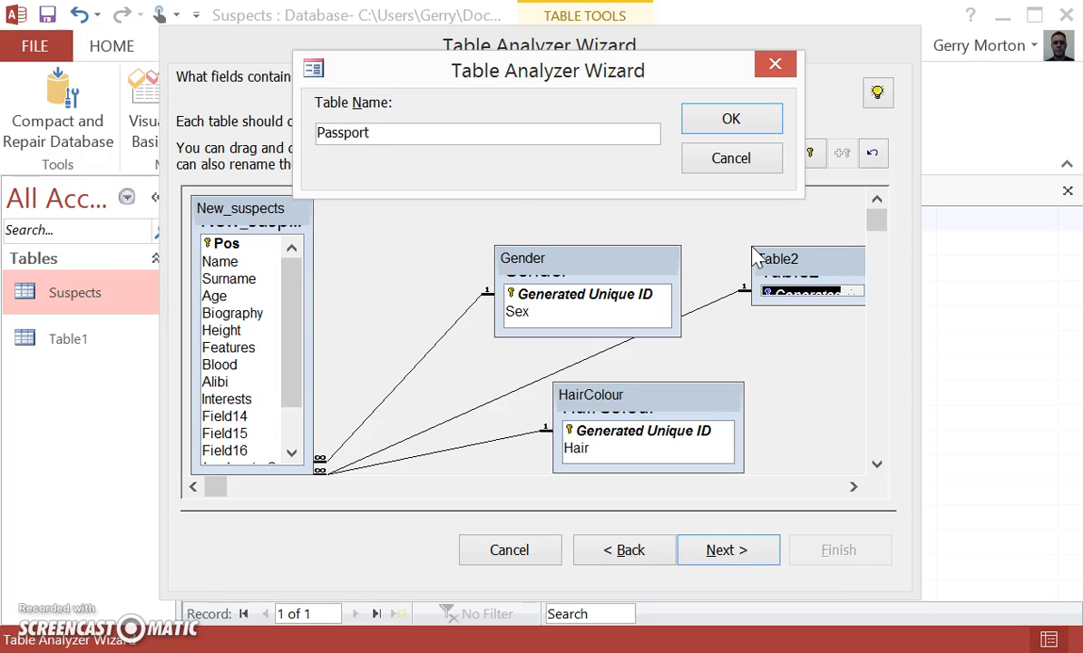
pyautogui.click(742, 123)
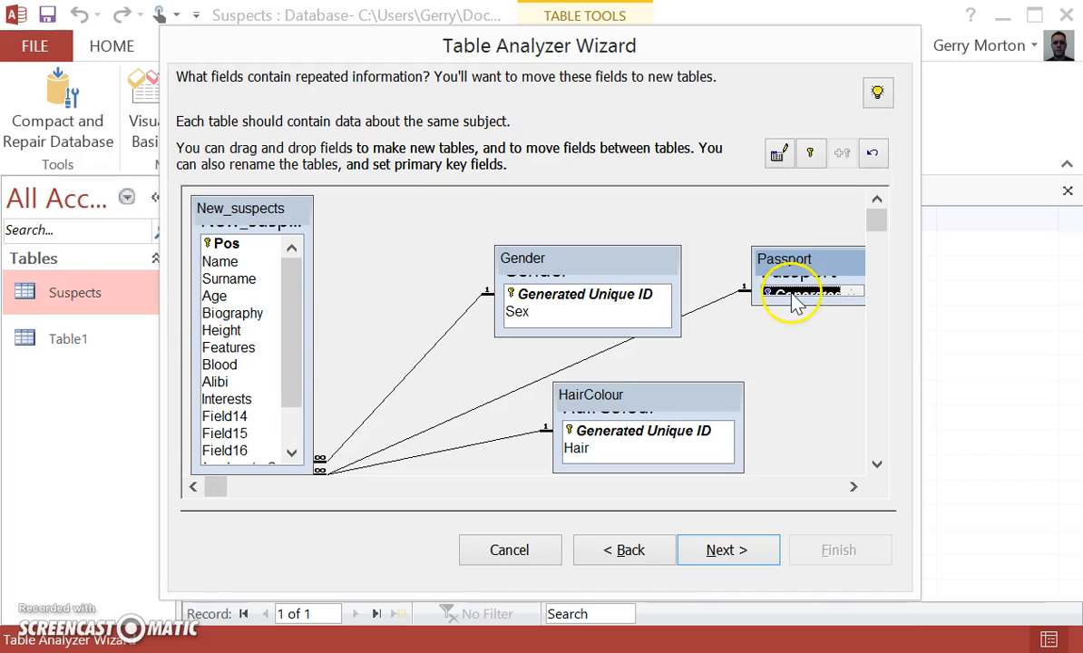
pyautogui.moveTo(785, 308); pyautogui.dragTo(791, 341)
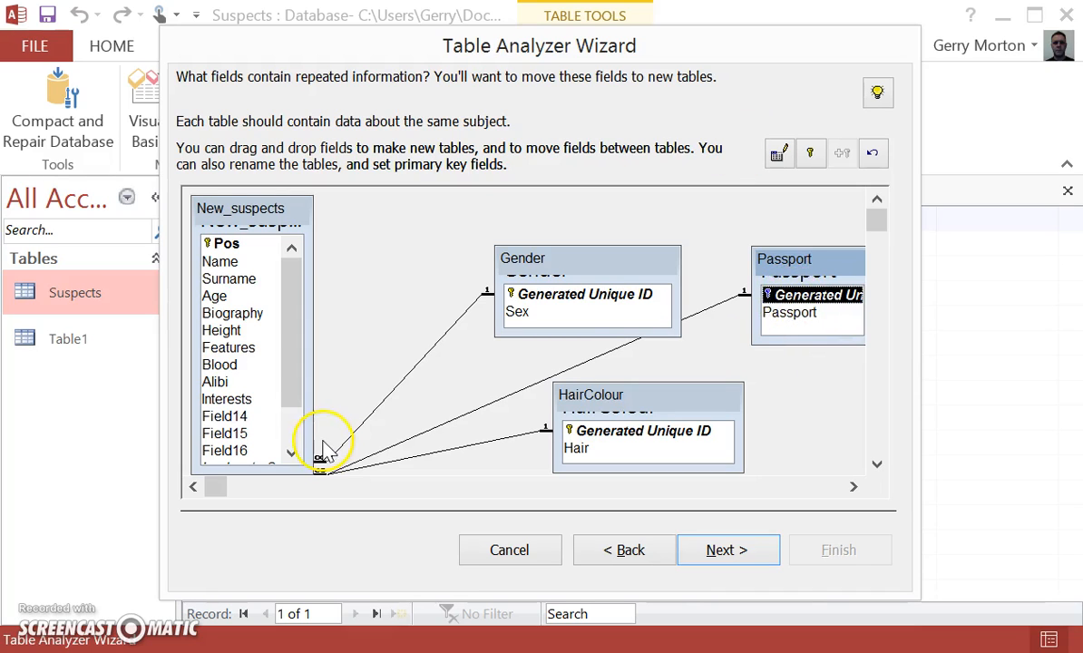
# - Split the Features field into a new table named Features, make its box taller and move it clear of the Gender table
pyautogui.click(242, 353)
pyautogui.moveTo(240, 359); pyautogui.dragTo(415, 268)
pyautogui.write('Features')
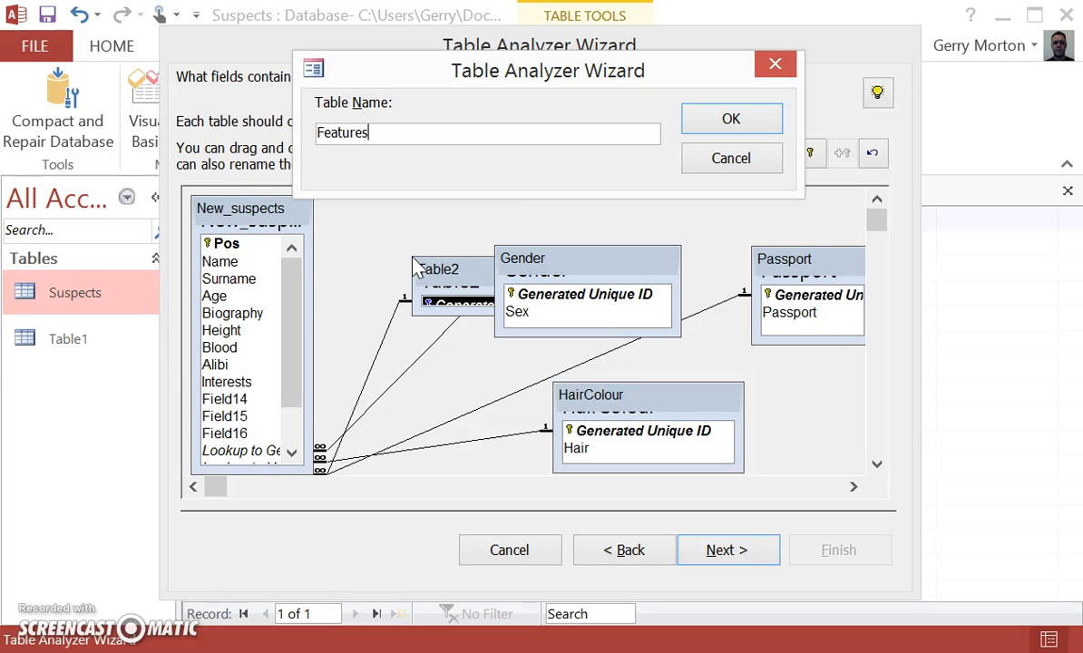
pyautogui.click(730, 118)
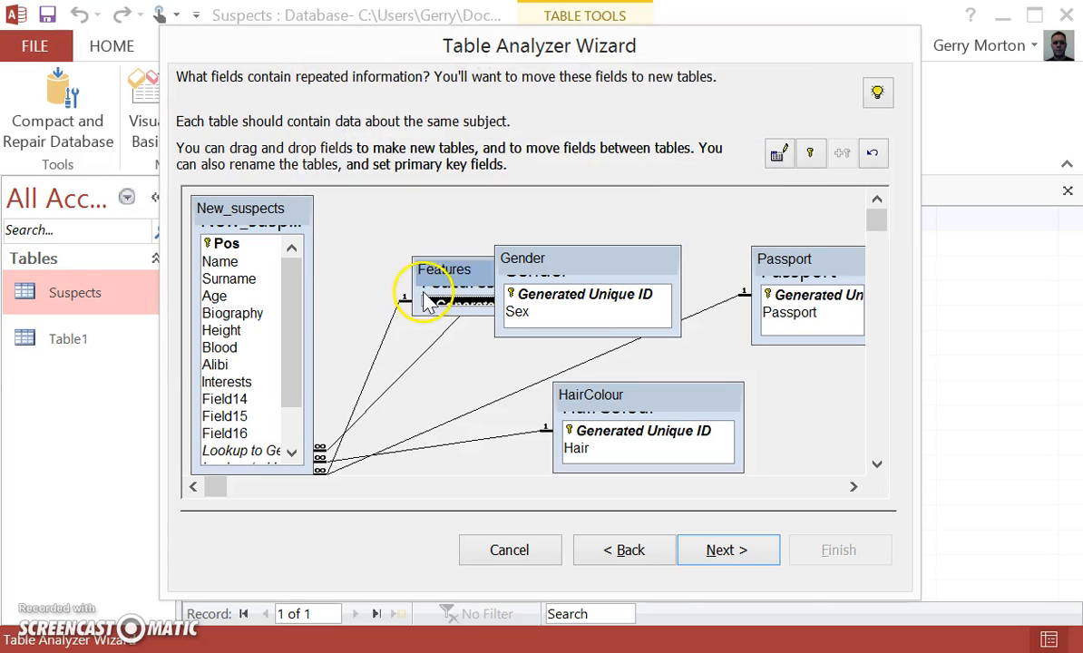
pyautogui.moveTo(438, 309); pyautogui.dragTo(435, 354)
pyautogui.moveTo(441, 272); pyautogui.dragTo(379, 214)
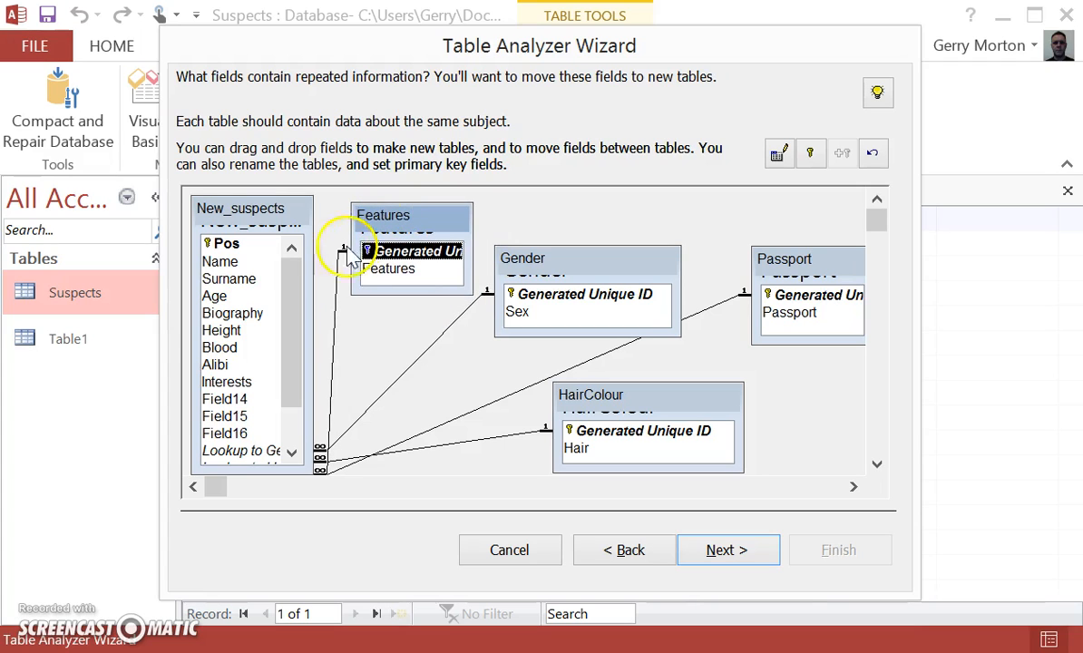
# - Split the Blood field out of New_suspects into a table named BloodType, enlarge its box, and proceed to the typographical corrections
pyautogui.moveTo(228, 352); pyautogui.dragTo(426, 424)
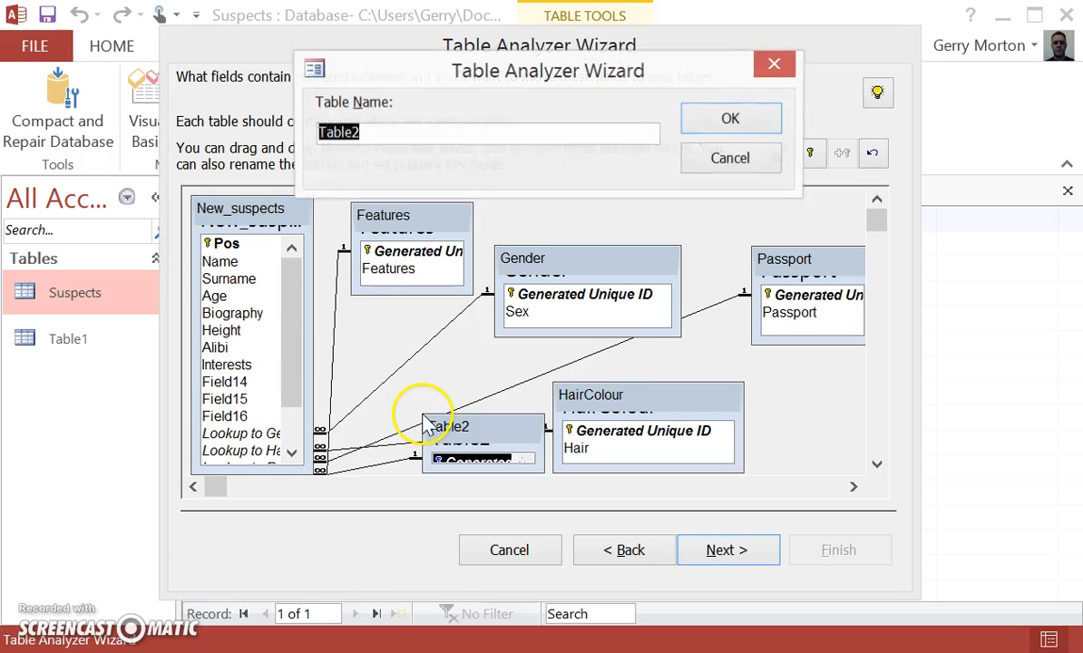
pyautogui.write('BloodType')
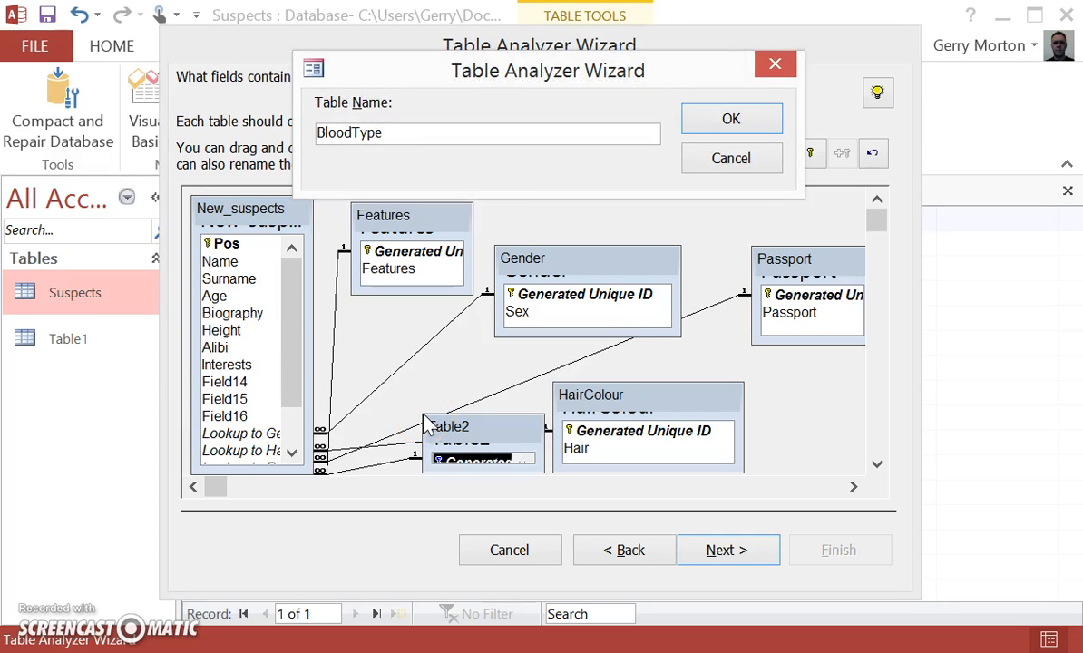
pyautogui.click(731, 120)
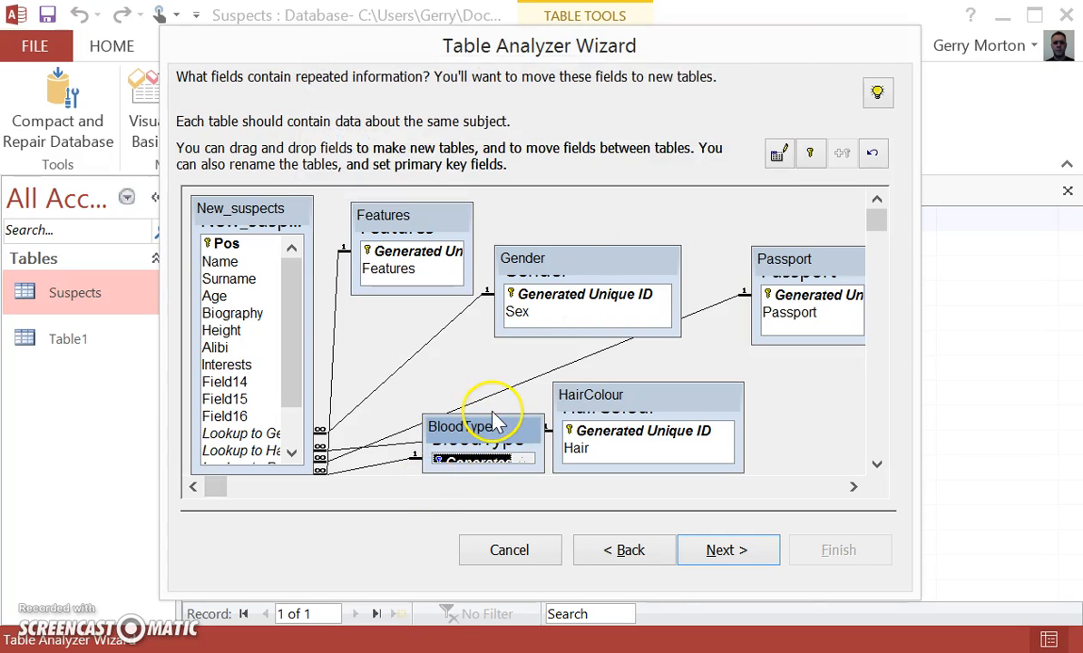
pyautogui.moveTo(493, 415); pyautogui.dragTo(491, 362)
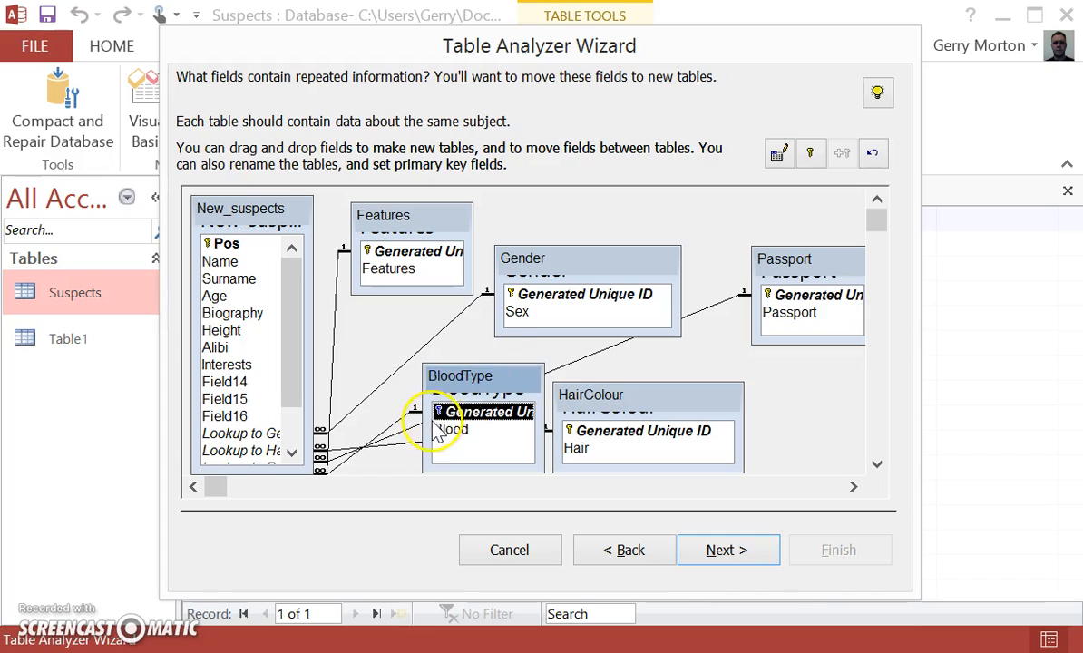
pyautogui.moveTo(423, 419); pyautogui.dragTo(380, 421)
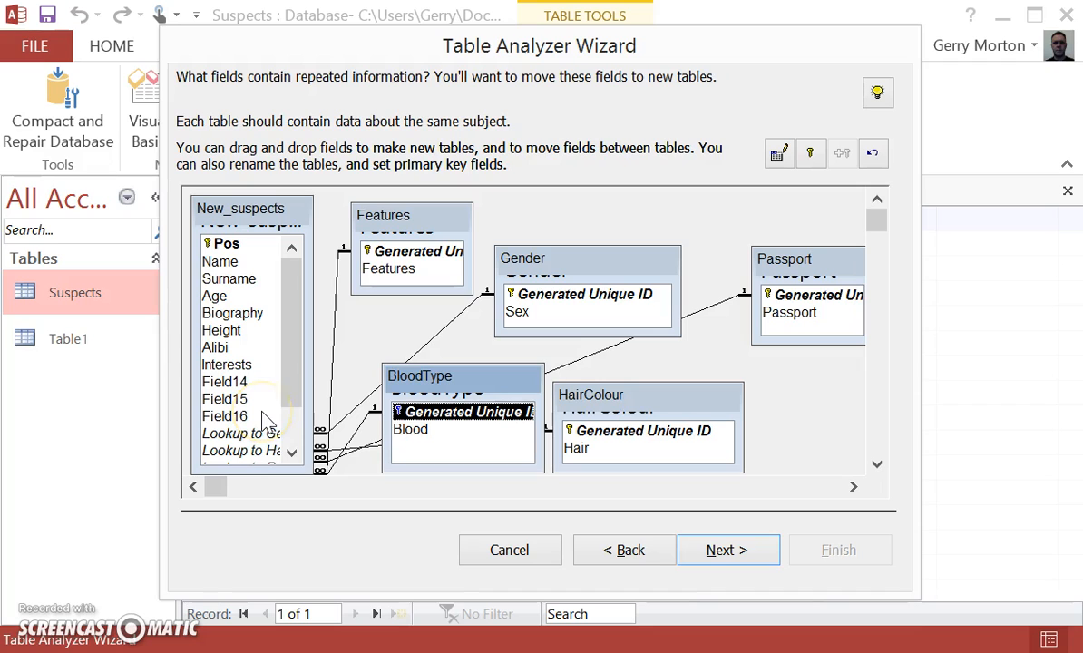
pyautogui.click(743, 557)
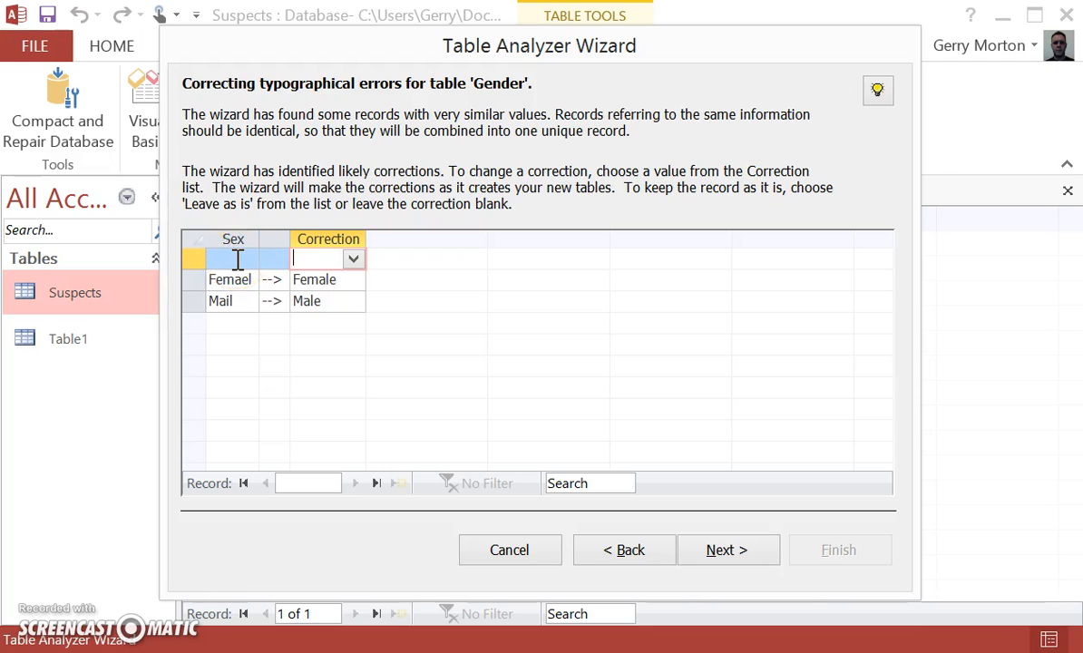
# - Correct the blank Sex entry to Male, keep the other suggested Gender corrections, and continue to the next table
pyautogui.click(352, 259)
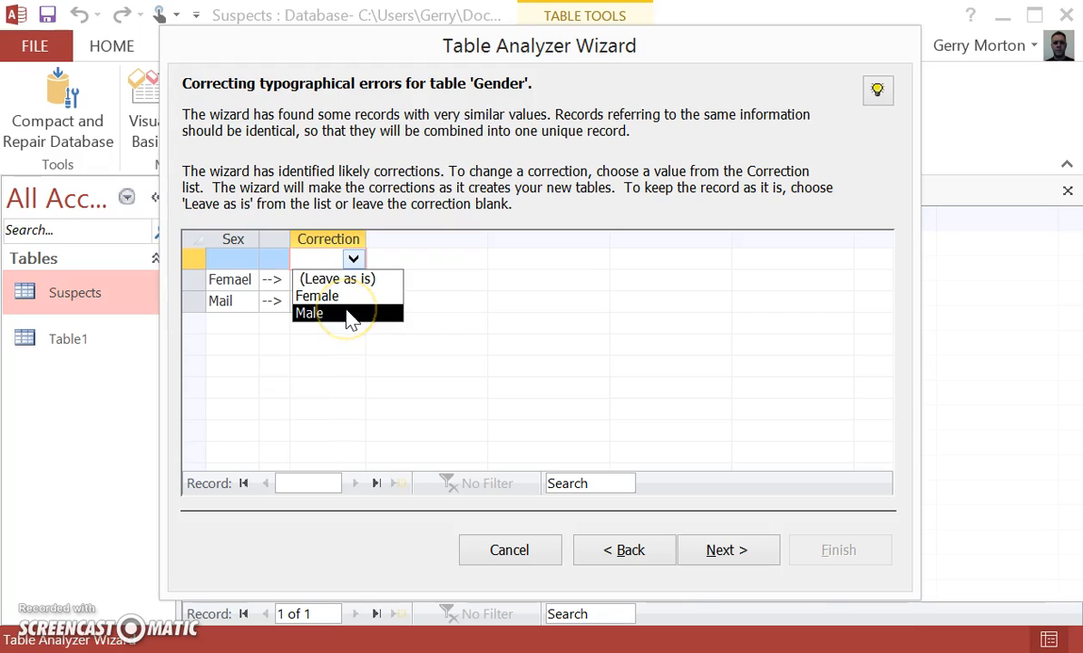
pyautogui.click(350, 315)
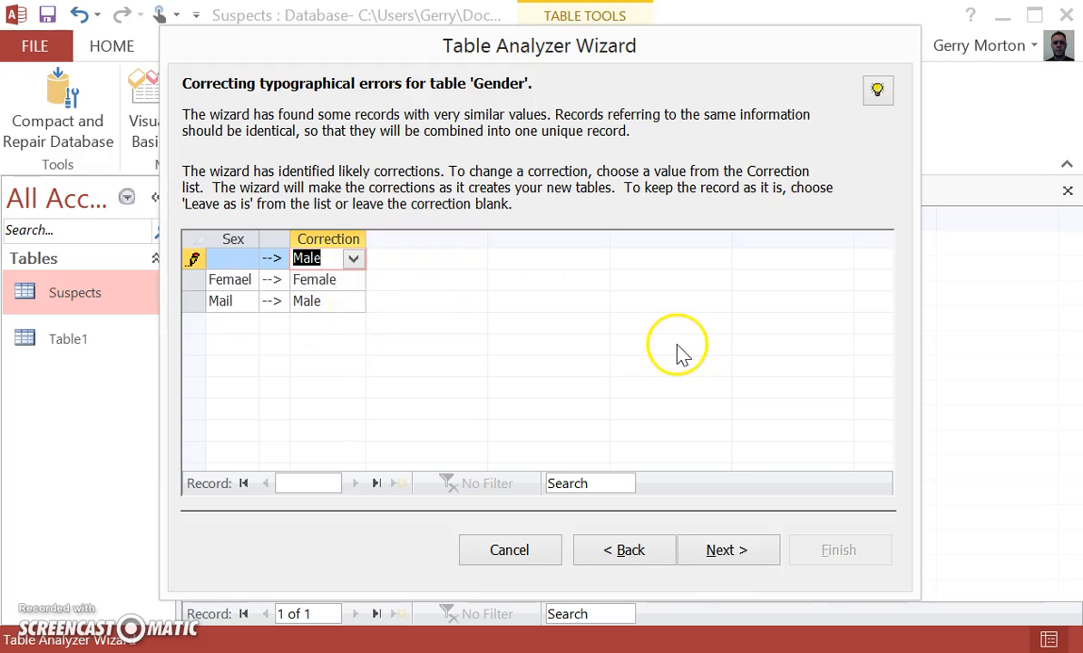
pyautogui.click(732, 555)
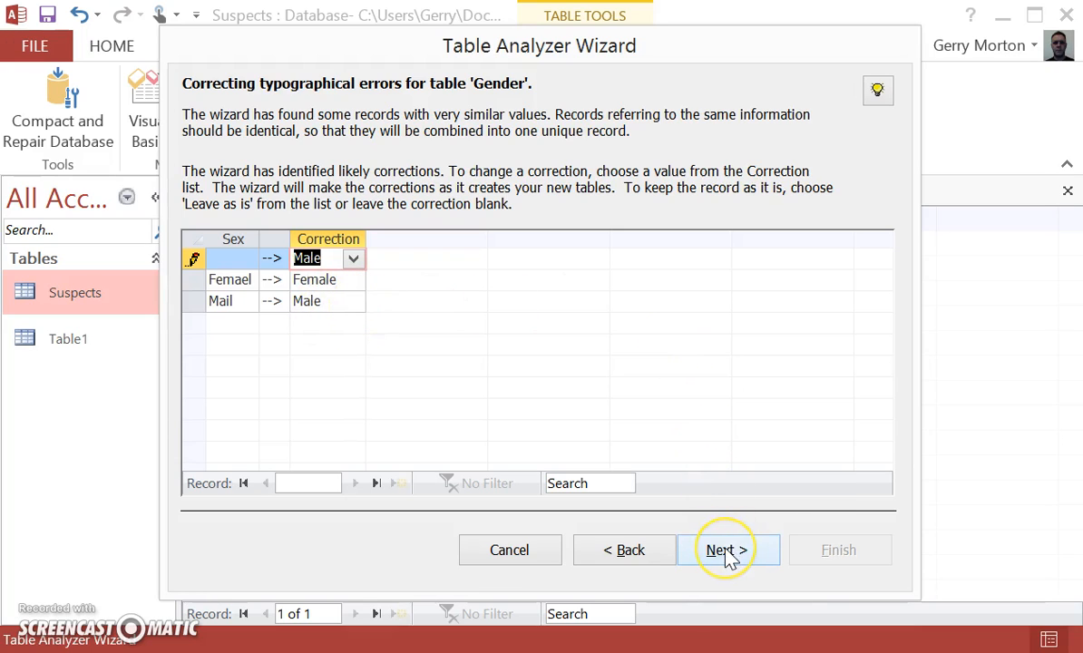
pyautogui.click(731, 555)
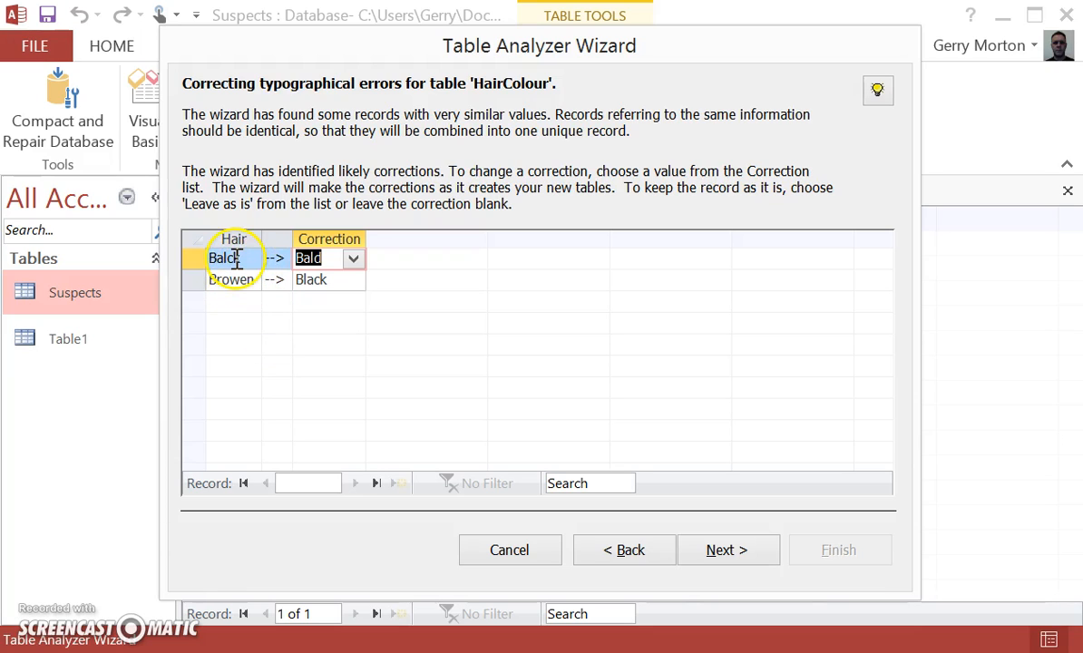
# - Correct the hair value Balck to Black and Browen to Brown, then continue past the HairColour table
pyautogui.click(353, 259)
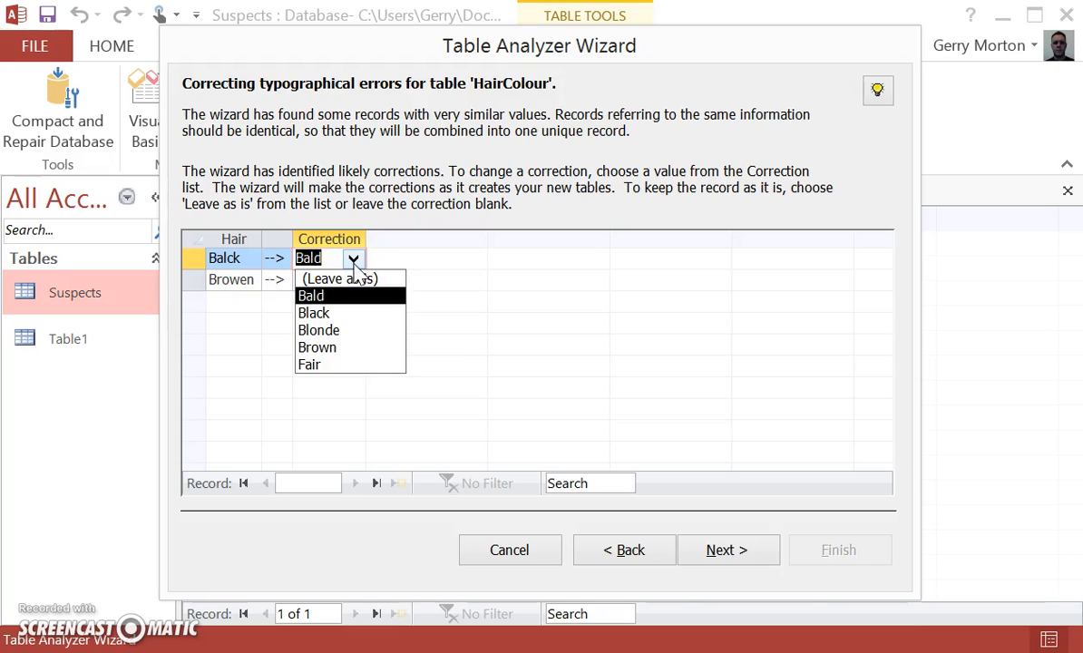
pyautogui.click(353, 322)
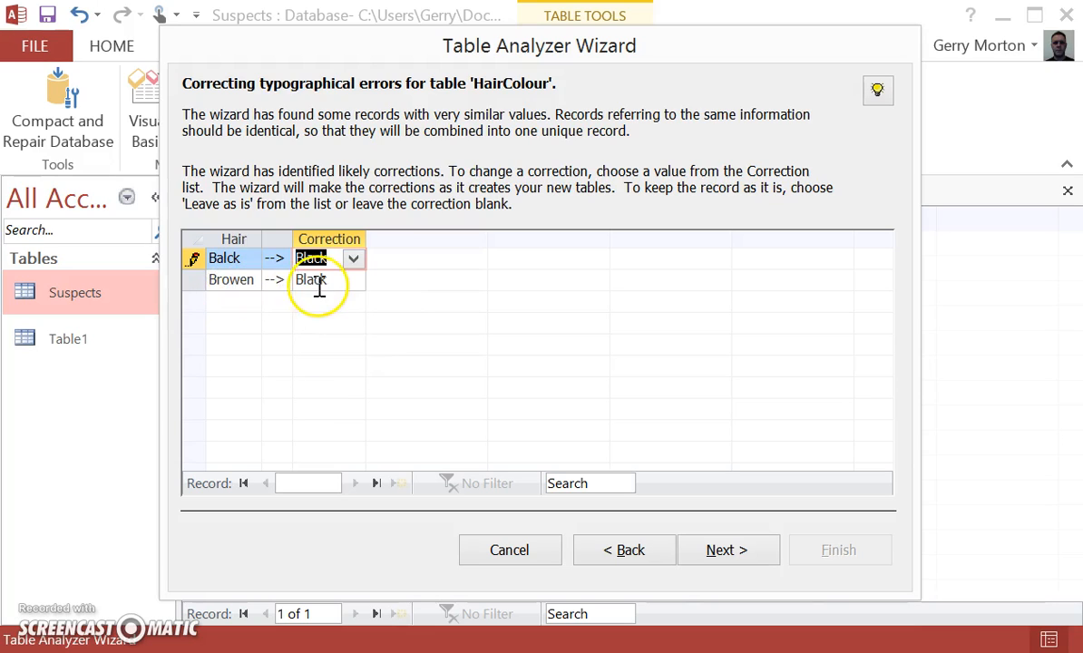
pyautogui.click(354, 279)
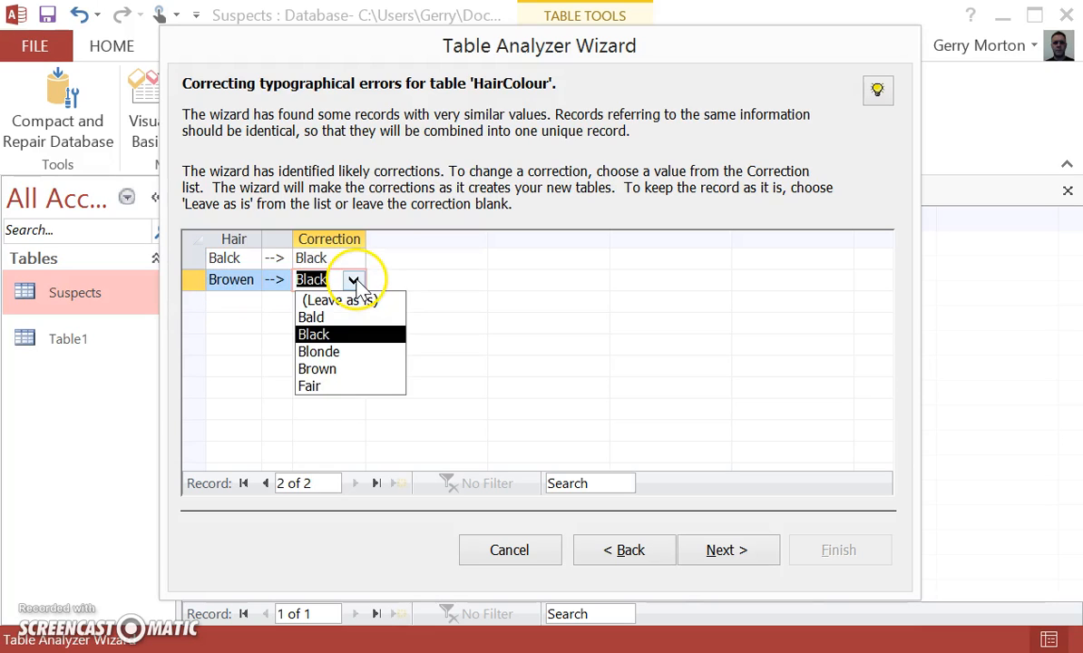
pyautogui.click(348, 377)
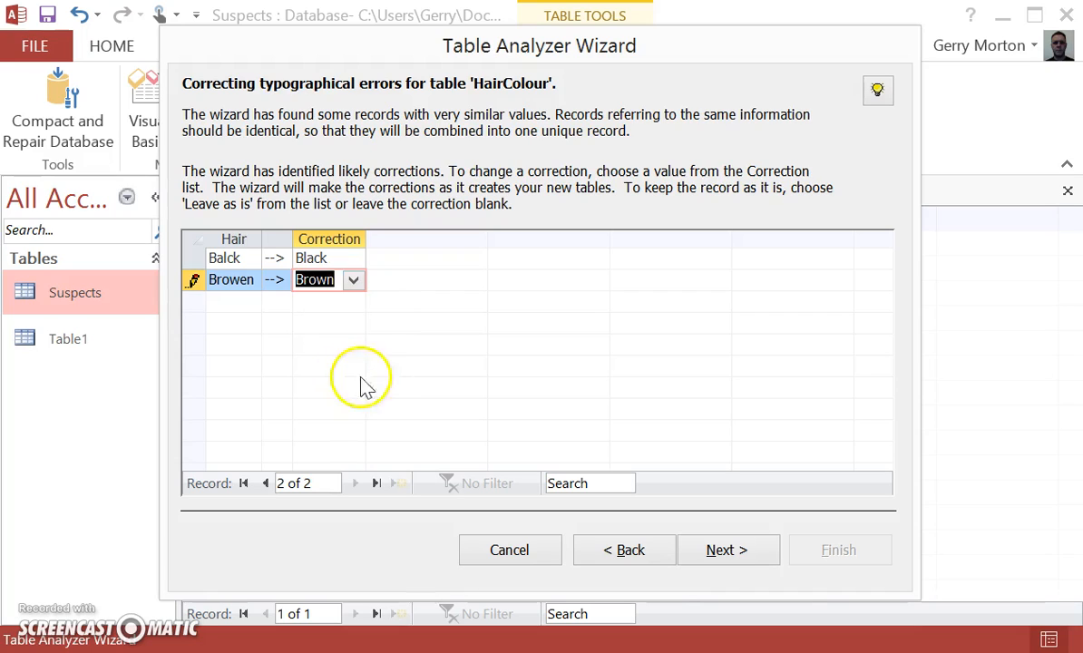
pyautogui.click(726, 550)
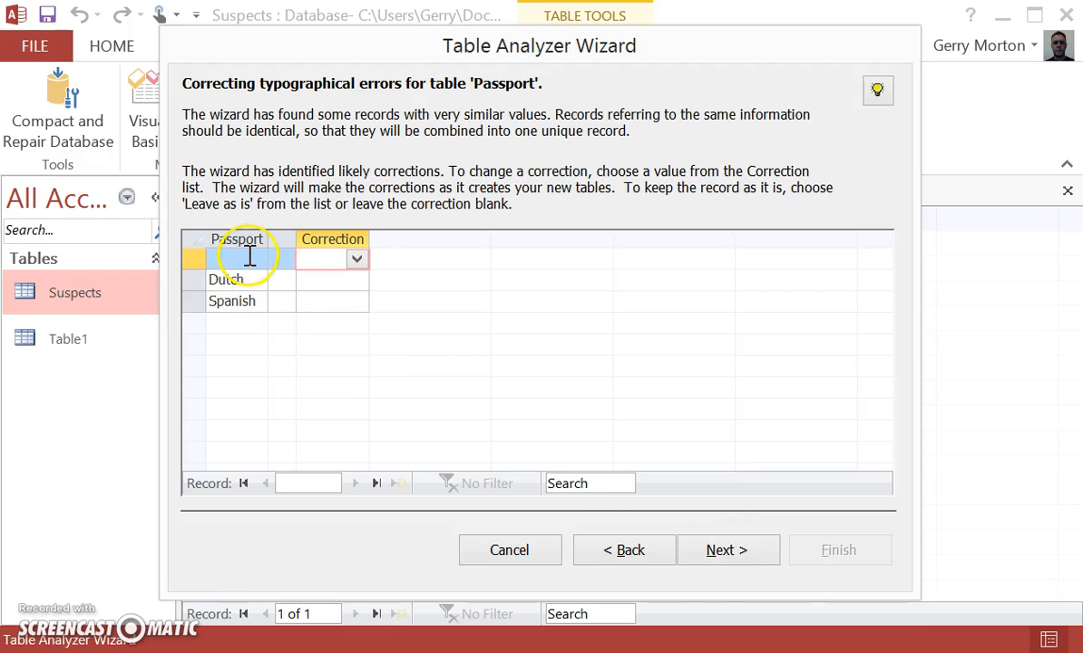
# - Correct the blank Passport entry to None, leave Dutch and Spanish as is, and continue to the next table
pyautogui.click(357, 261)
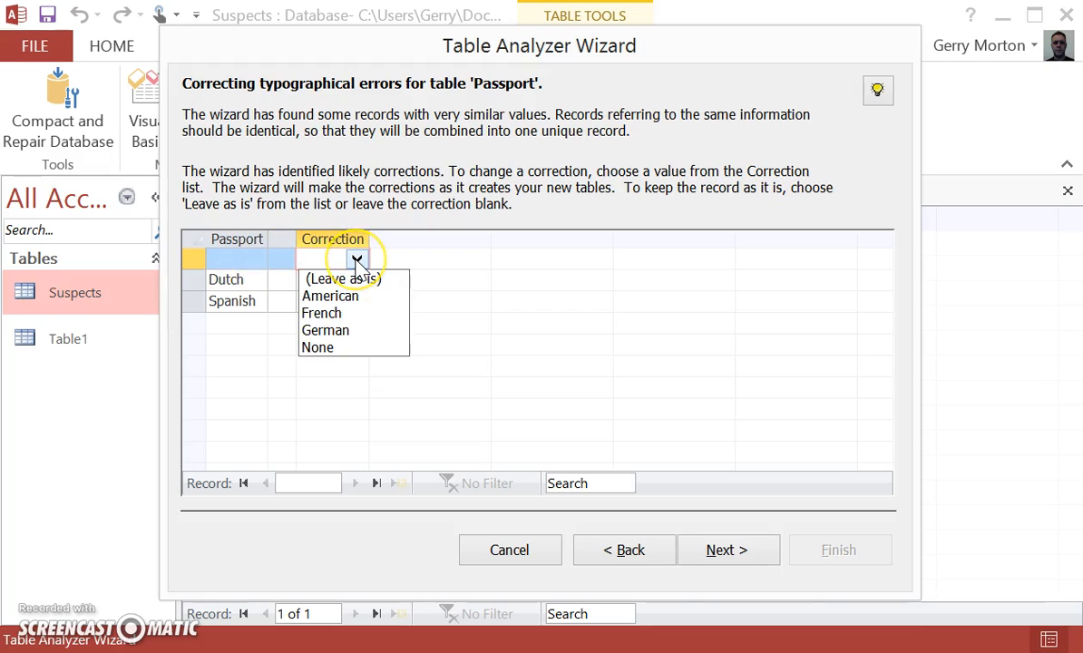
pyautogui.click(354, 349)
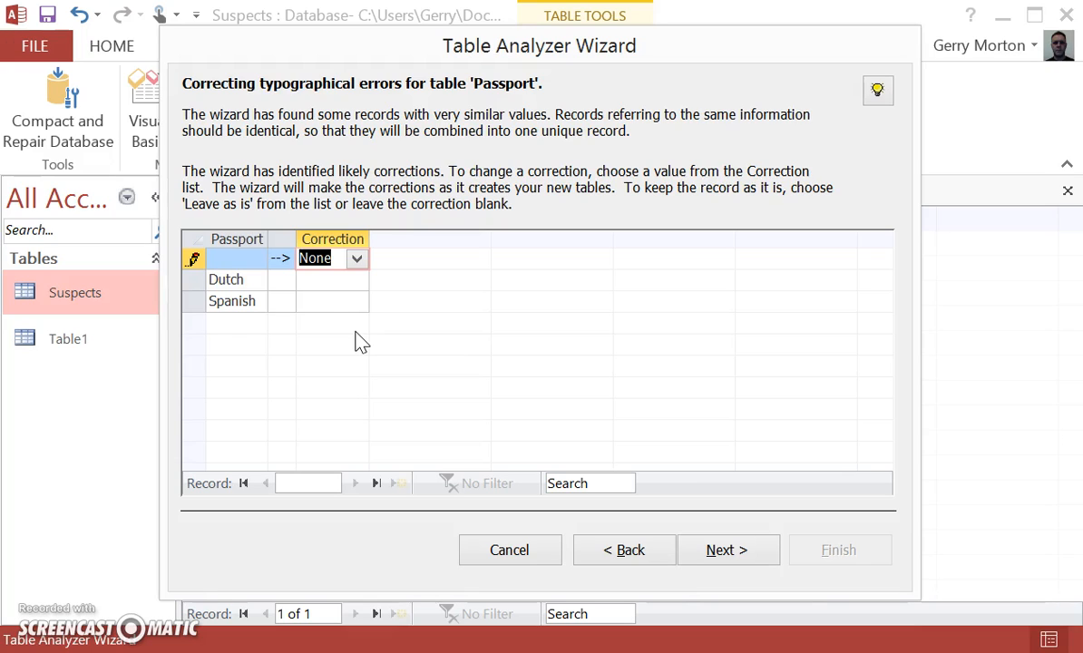
pyautogui.click(358, 281)
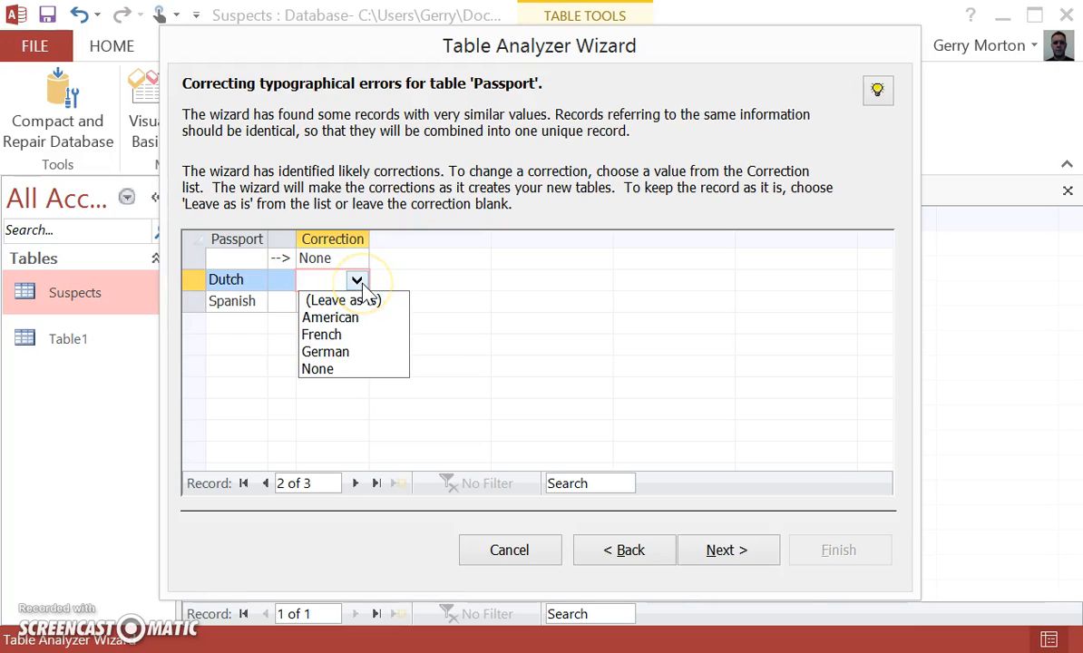
pyautogui.click(363, 301)
pyautogui.click(361, 301)
pyautogui.click(358, 301)
pyautogui.click(367, 317)
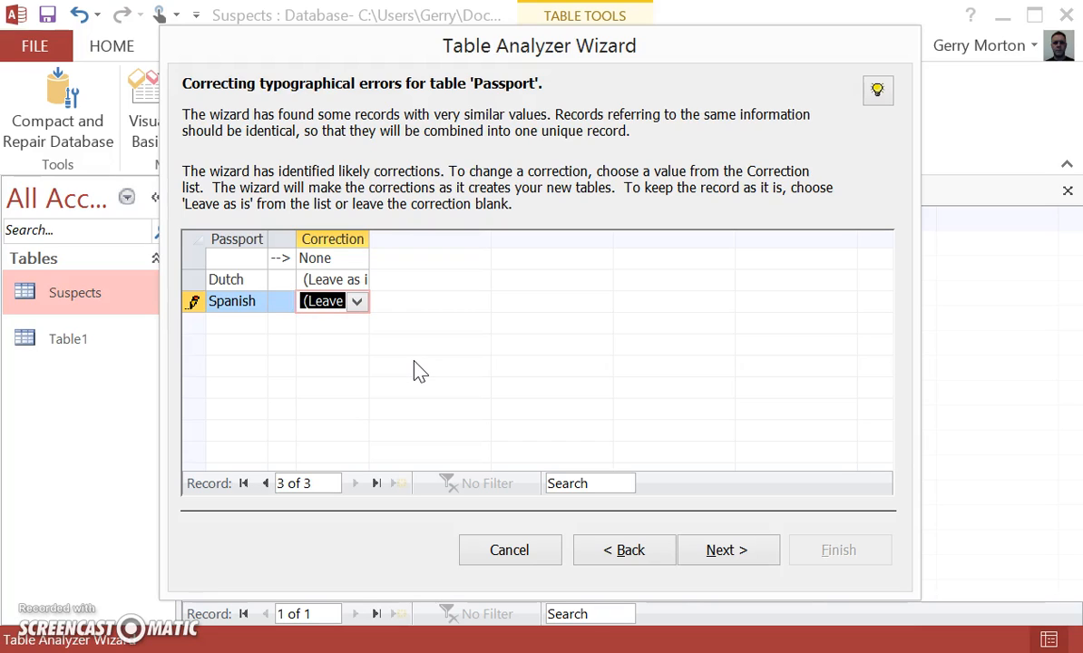
pyautogui.click(725, 550)
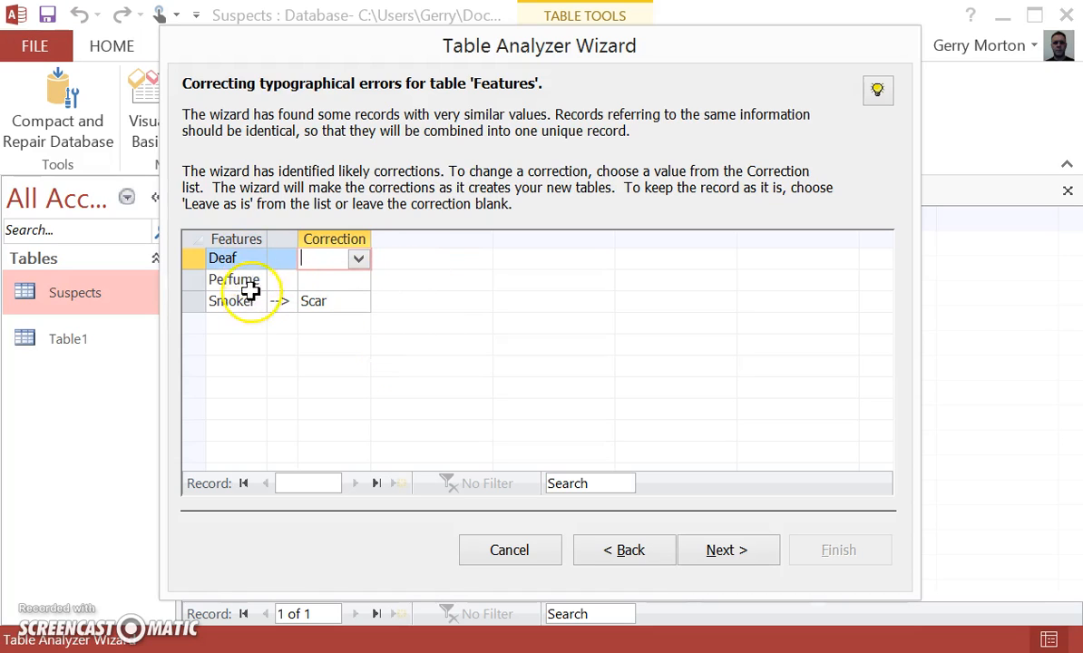
# - Leave the Features values Deaf, Perfume and Smoker as is and continue to the wizard's final page
pyautogui.click(359, 260)
pyautogui.click(361, 275)
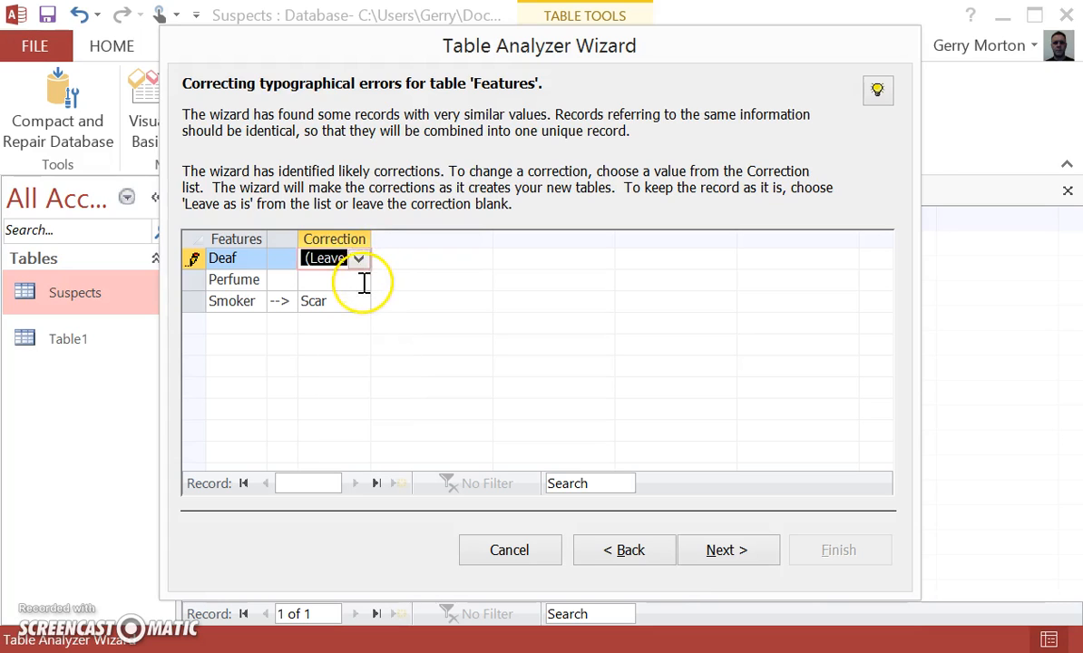
pyautogui.click(361, 280)
pyautogui.click(360, 302)
pyautogui.click(358, 303)
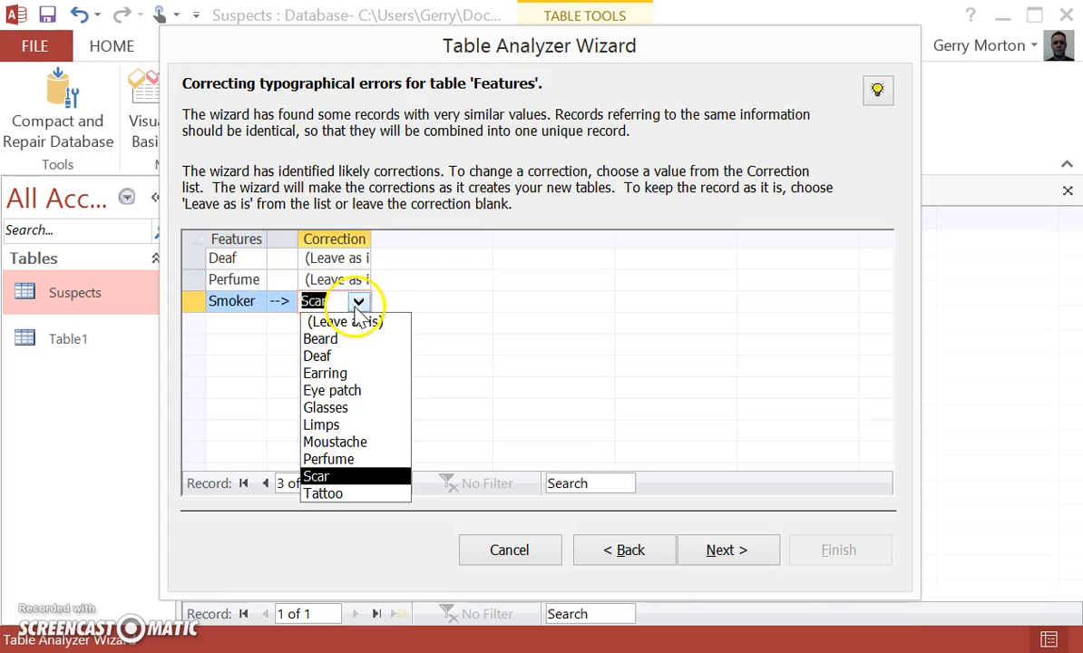
pyautogui.click(363, 323)
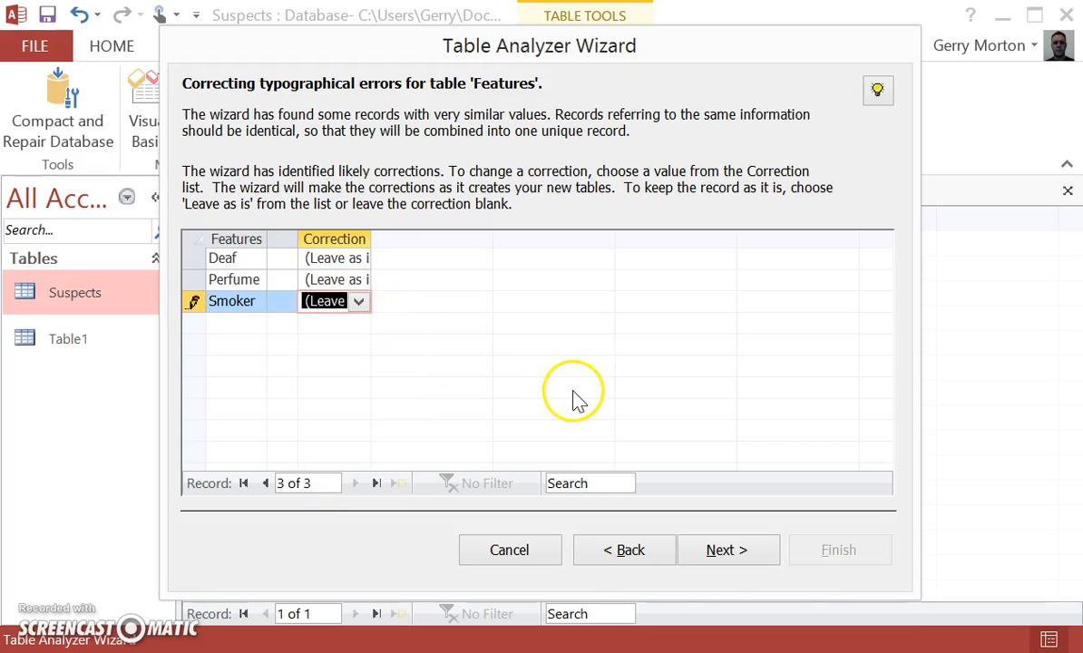
pyautogui.click(734, 560)
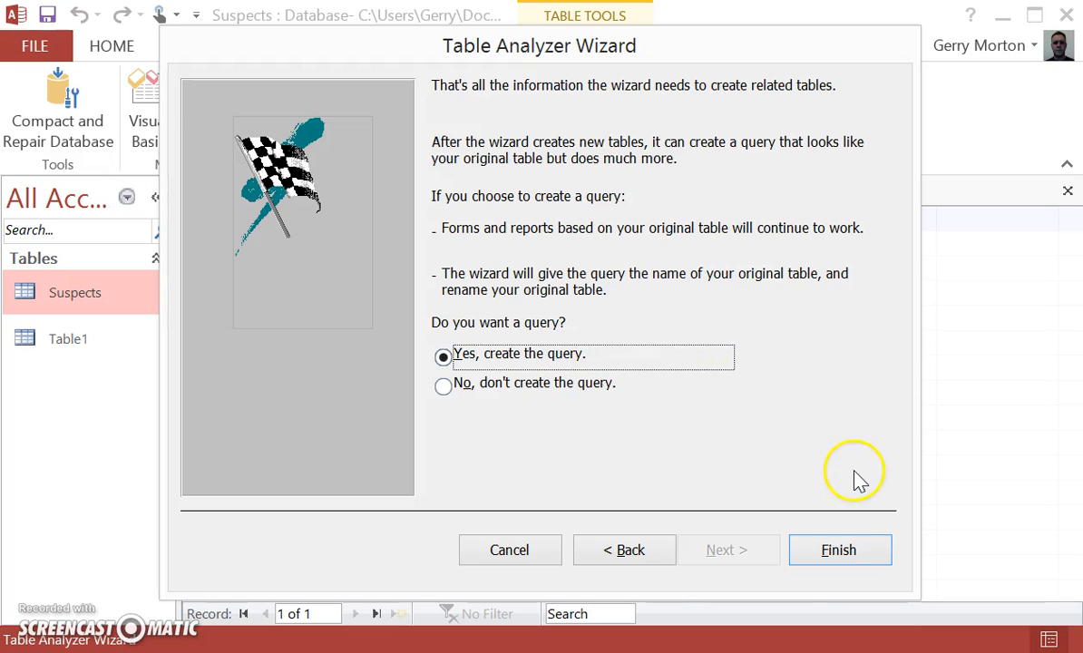
# - Finish the wizard with the option to create the query and close the Access Help window
pyautogui.click(838, 553)
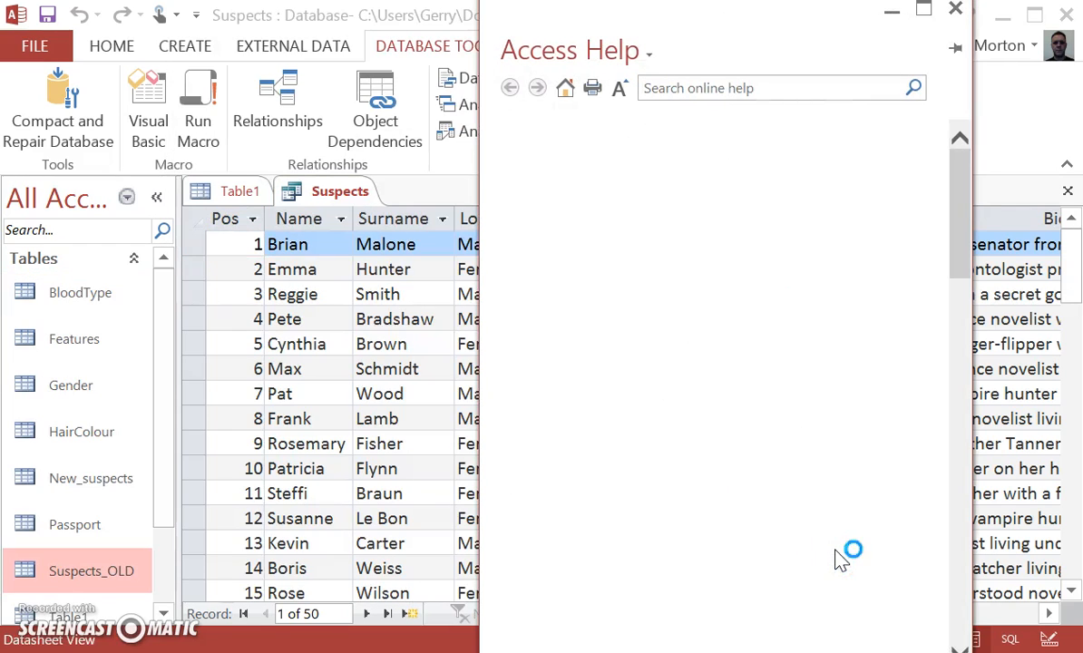
pyautogui.click(955, 13)
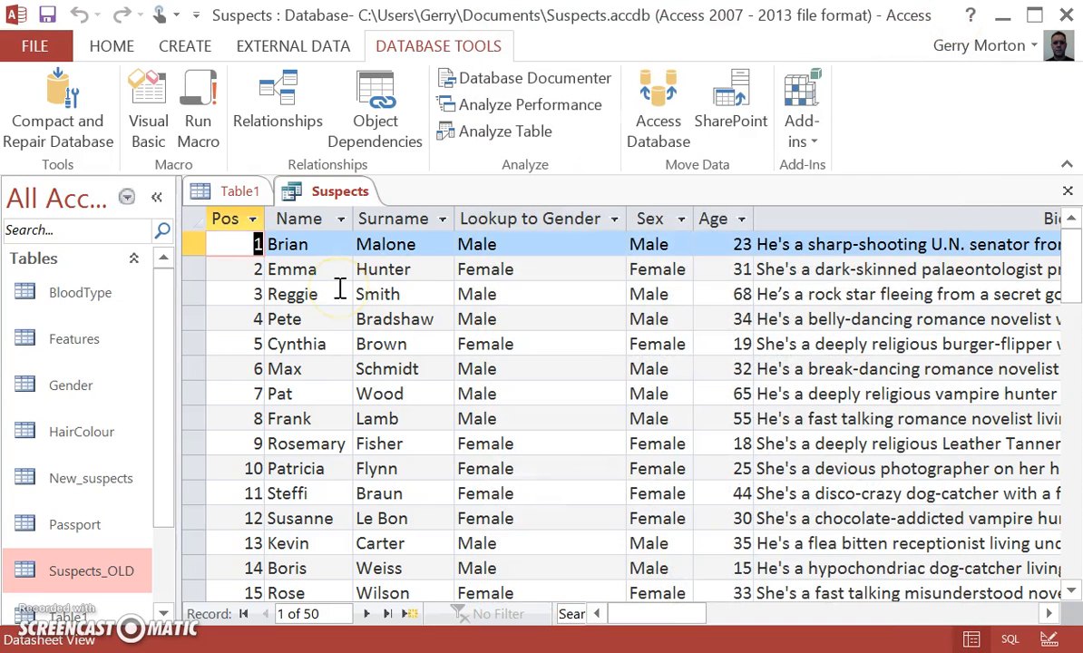
# - Open the BloodType table, check the suspects related to blood type A, and close the table
pyautogui.doubleClick(89, 301)
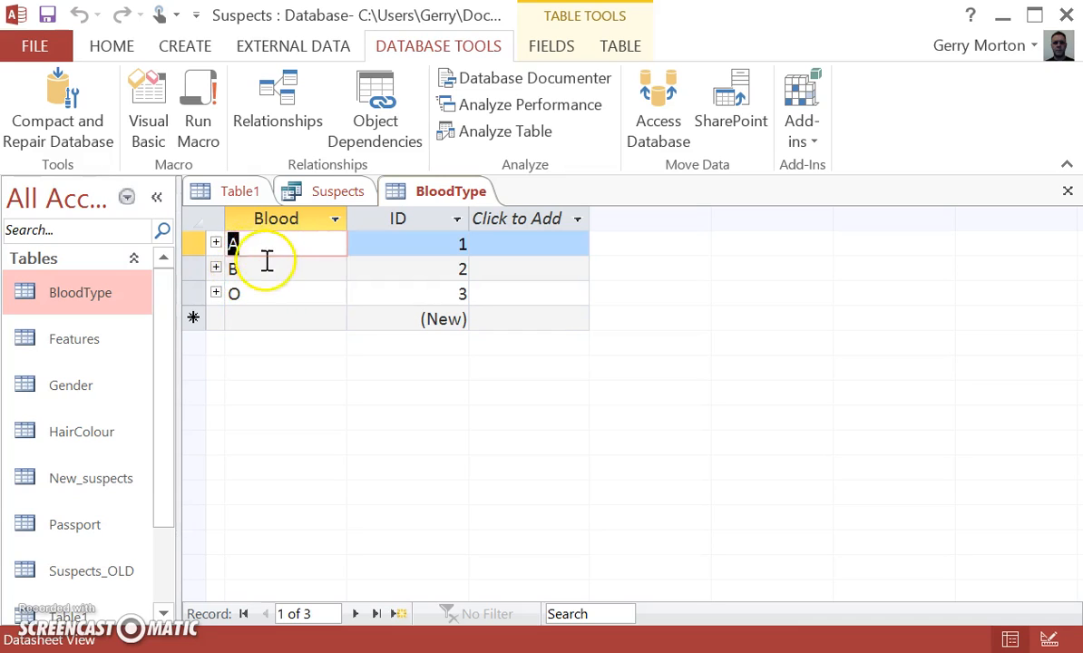
pyautogui.click(216, 245)
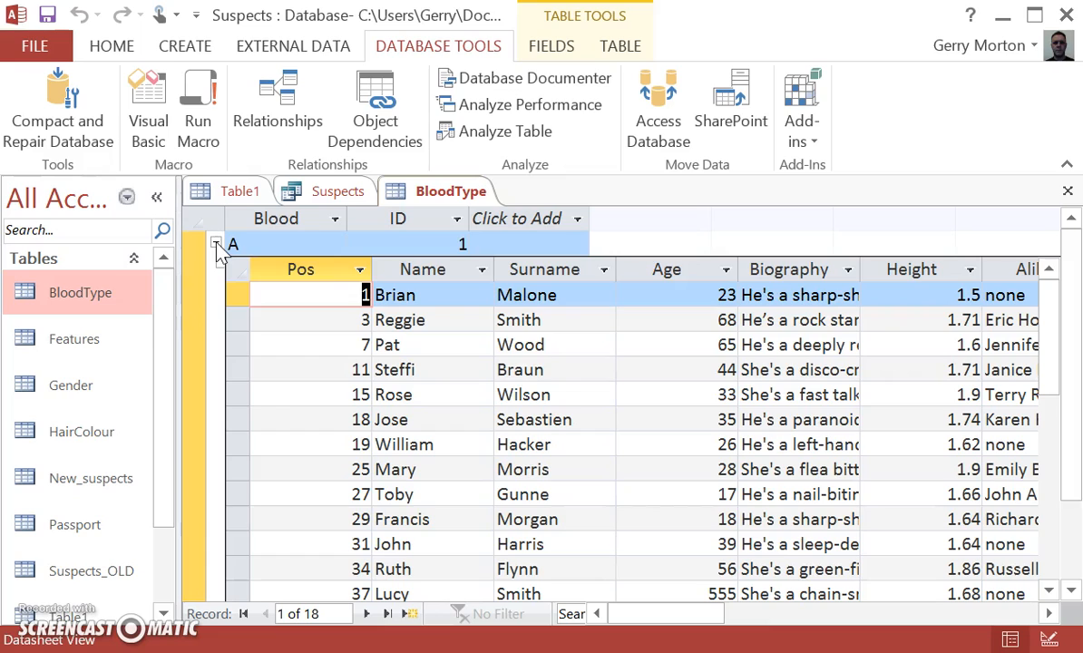
pyautogui.click(215, 244)
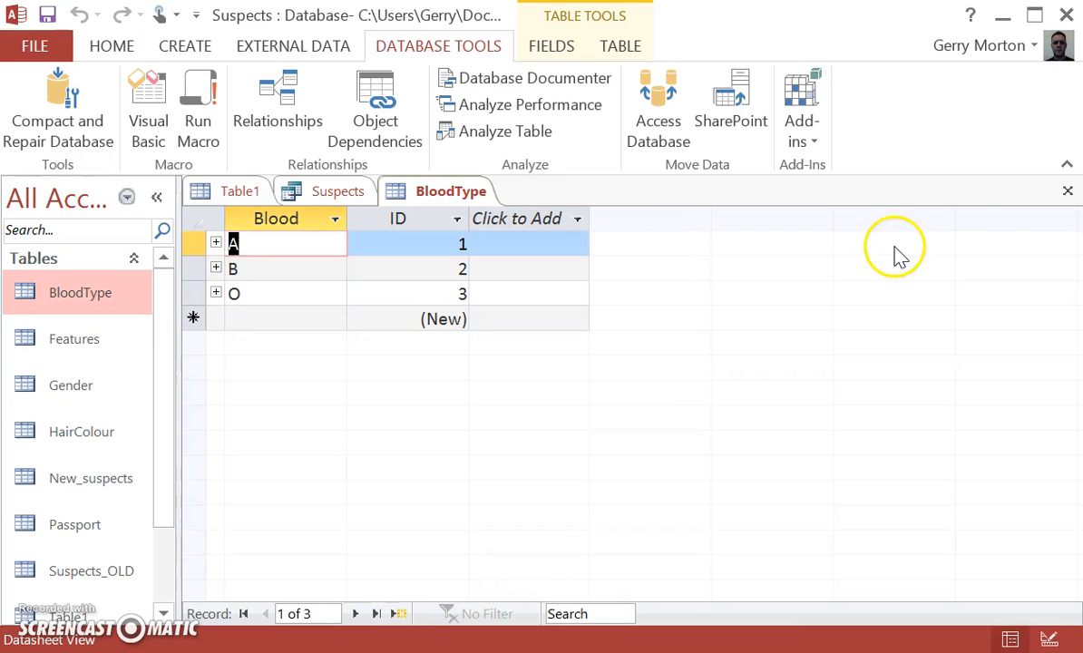
pyautogui.click(1067, 193)
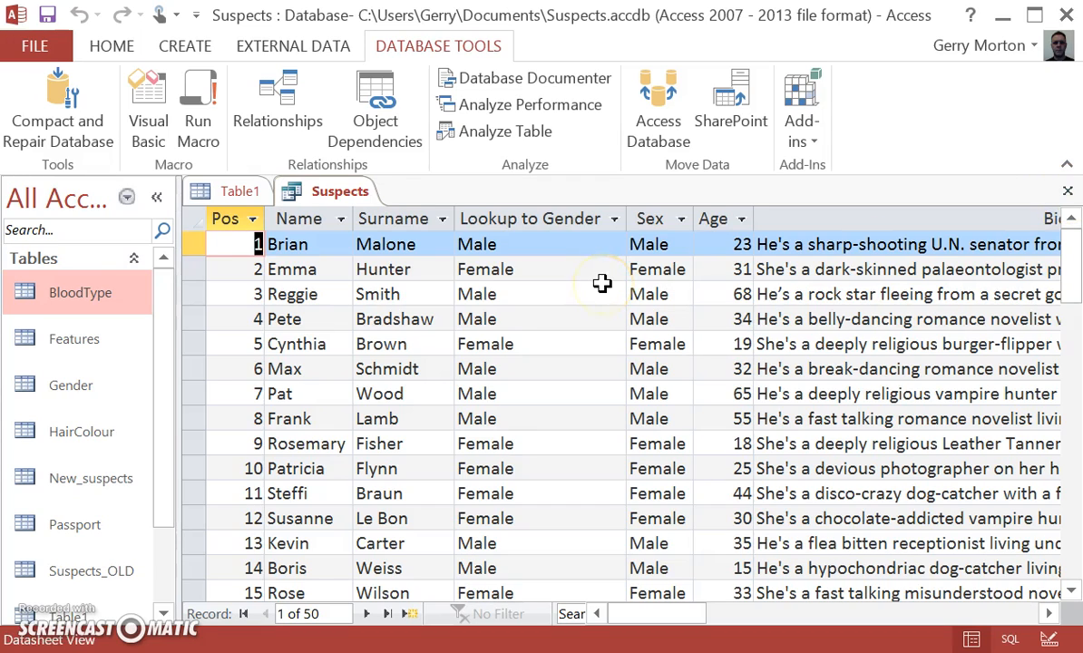
# - Open the HairColour table, check the related suspects for Bald and Blonde, and close the table
pyautogui.doubleClick(77, 434)
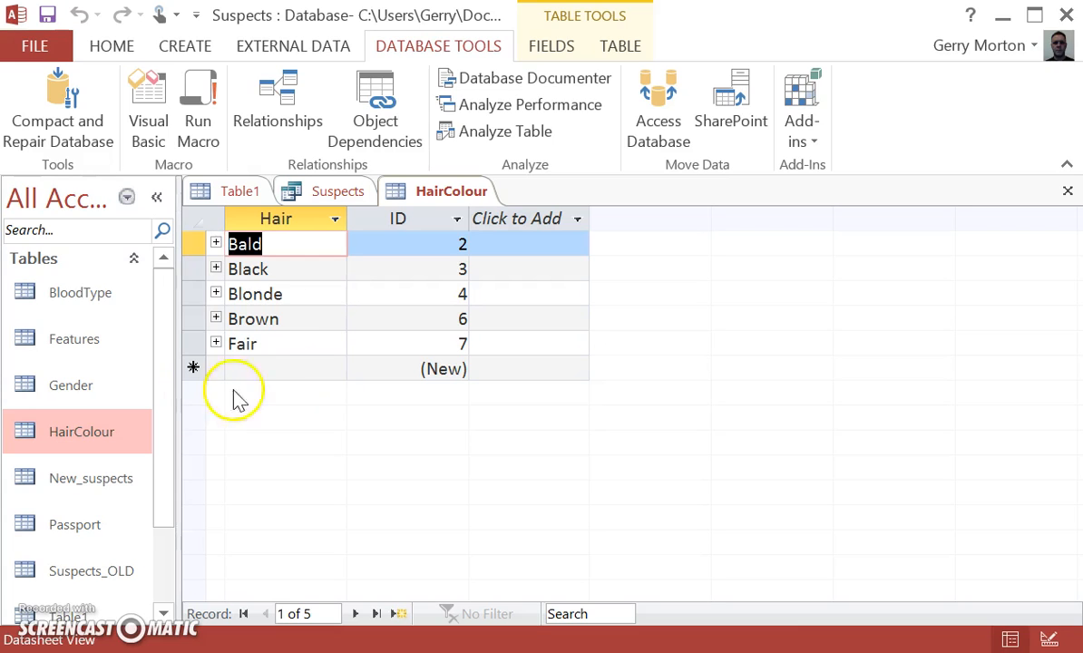
pyautogui.click(216, 245)
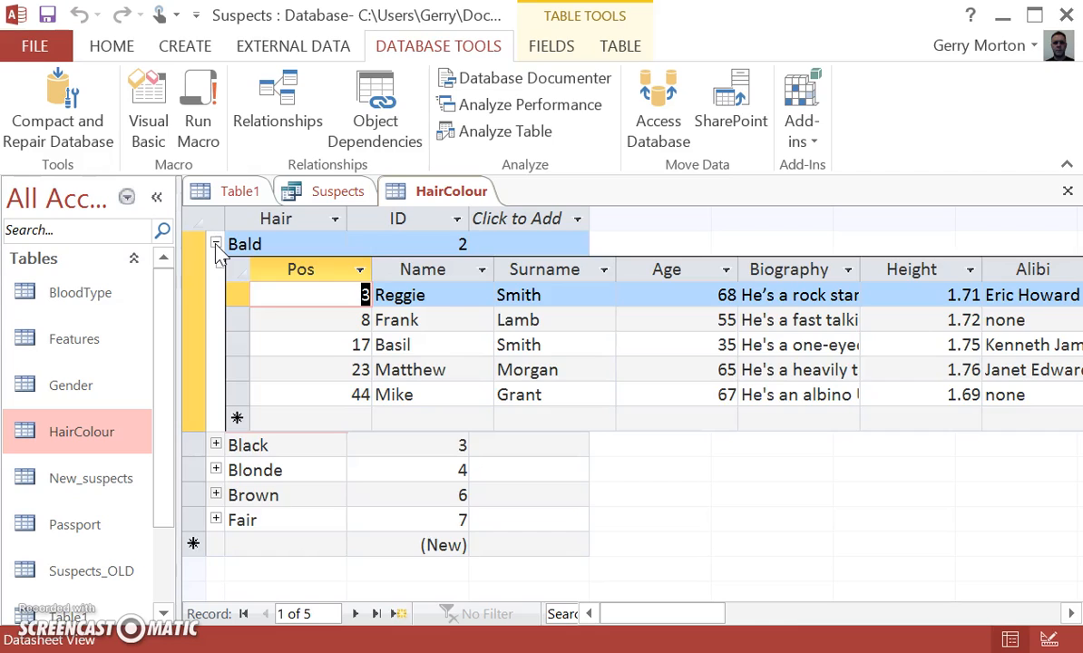
pyautogui.click(216, 243)
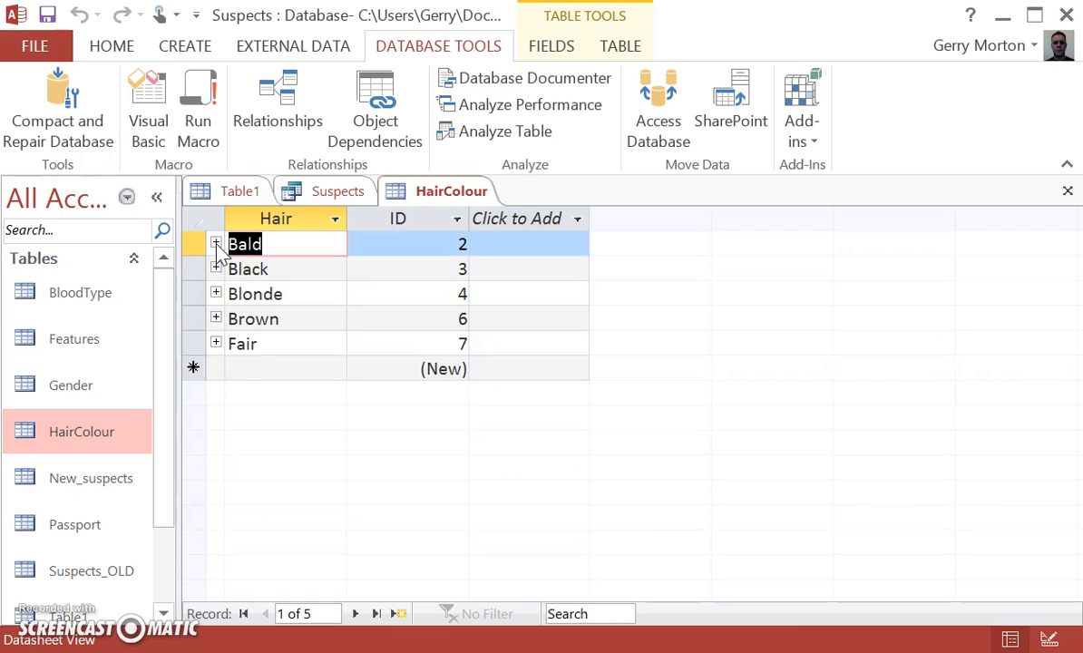
pyautogui.click(216, 294)
pyautogui.click(216, 294)
pyautogui.click(1068, 190)
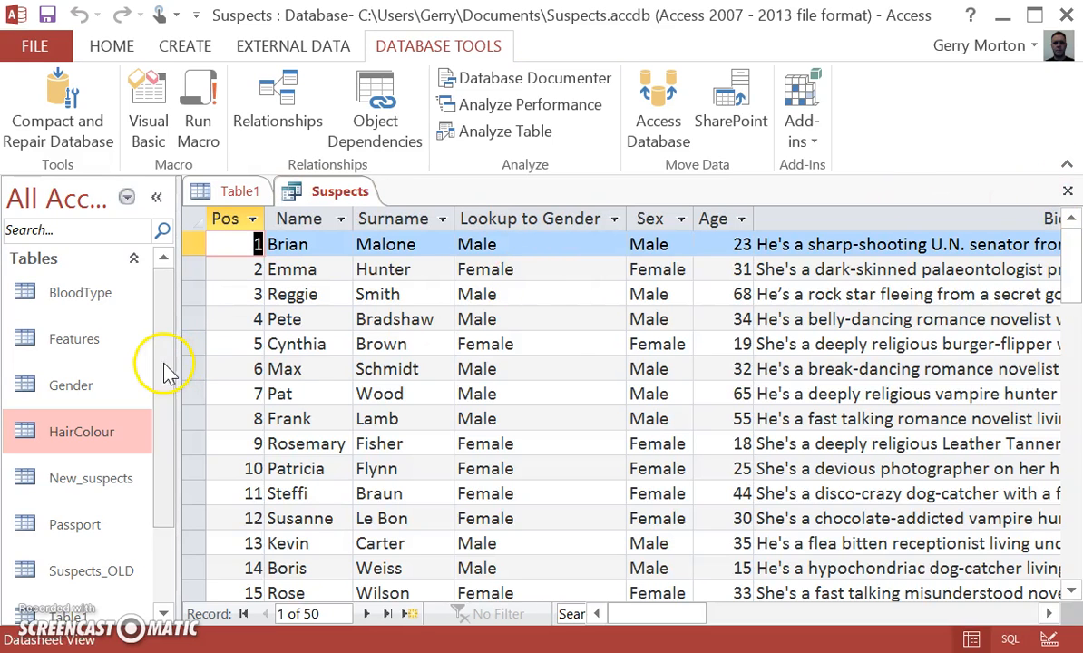
# - Locate the original Suspects_OLD table in the object list, then open the New_suspects table
pyautogui.scroll(-1, 168, 381)
pyautogui.scroll(-2, 171, 399)
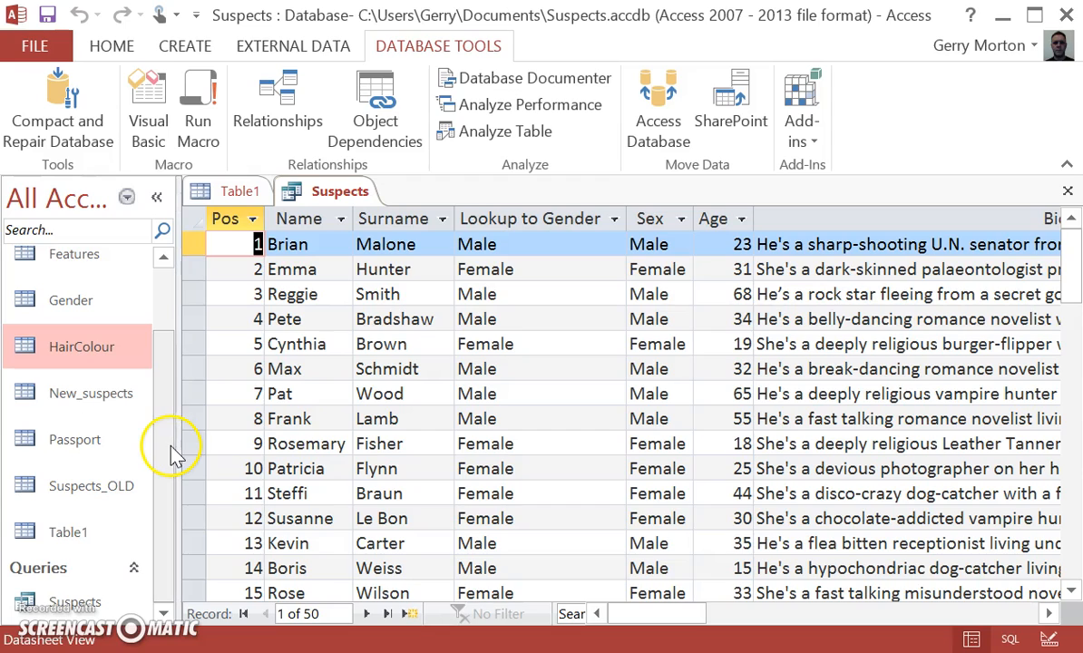
pyautogui.click(89, 492)
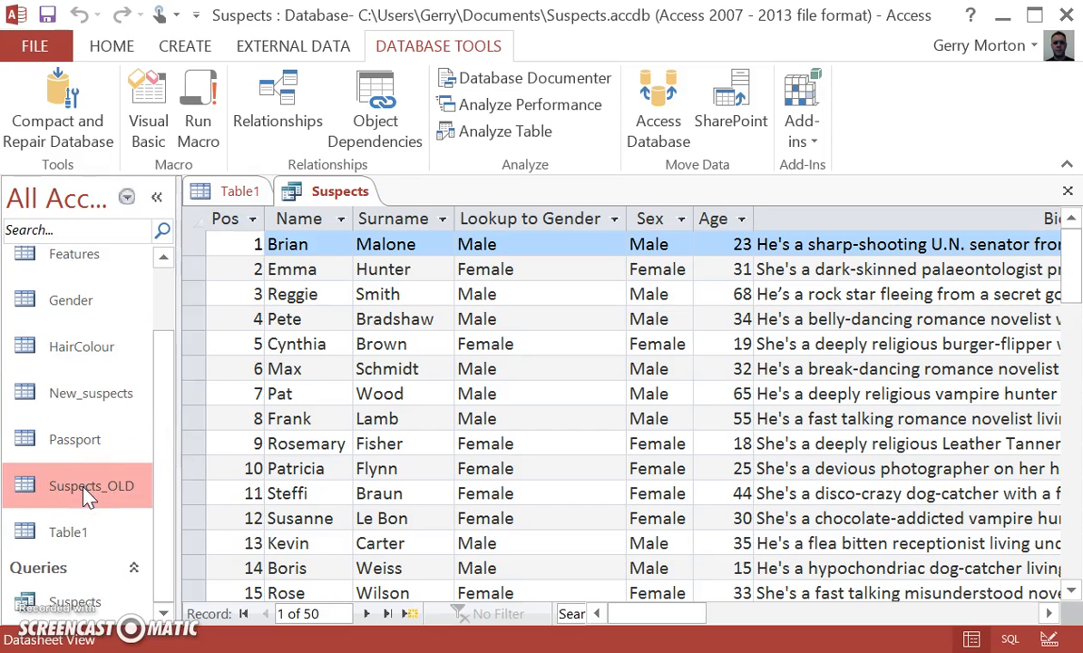
pyautogui.doubleClick(69, 396)
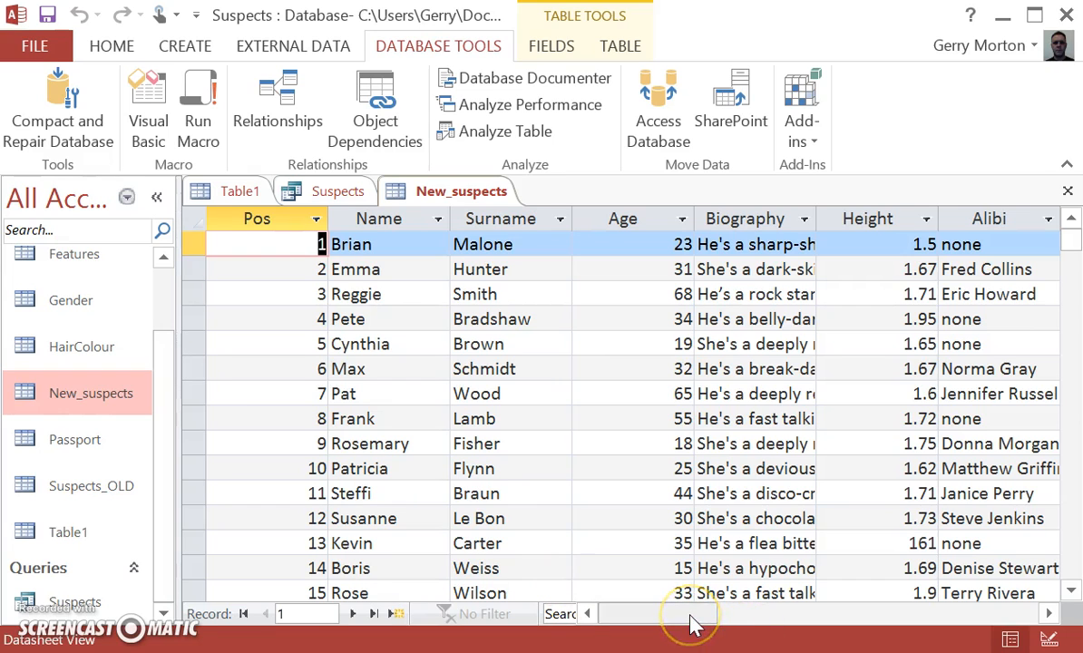
# - Examine the lookup columns in New_suspects and view the blood type choices available for the first record, keeping its value
pyautogui.moveTo(693, 624); pyautogui.dragTo(907, 642)
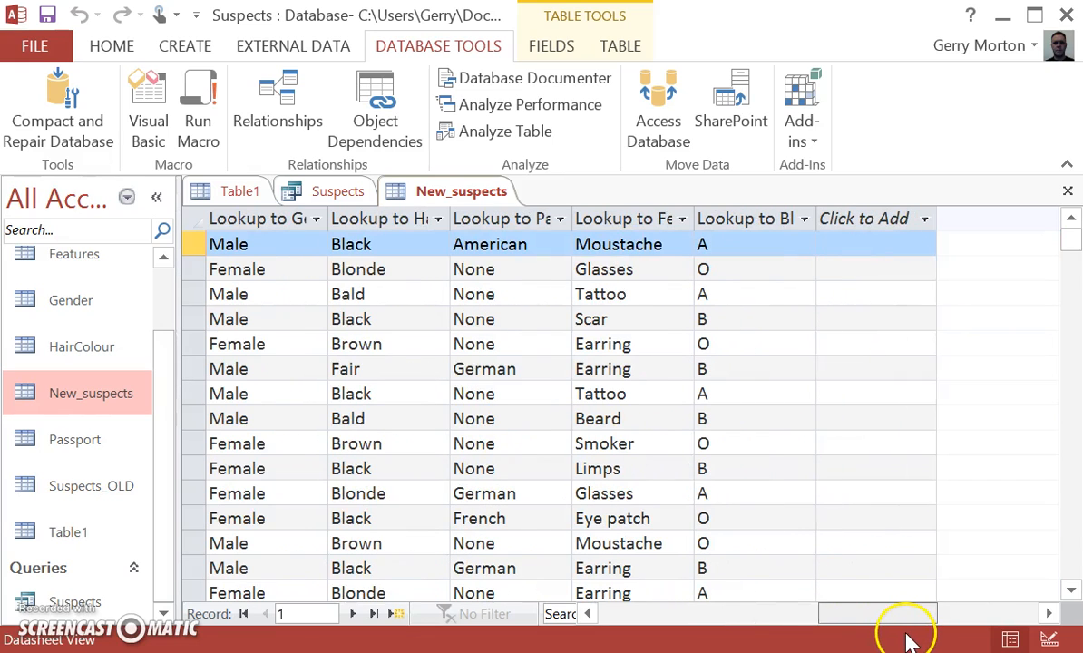
pyautogui.click(753, 244)
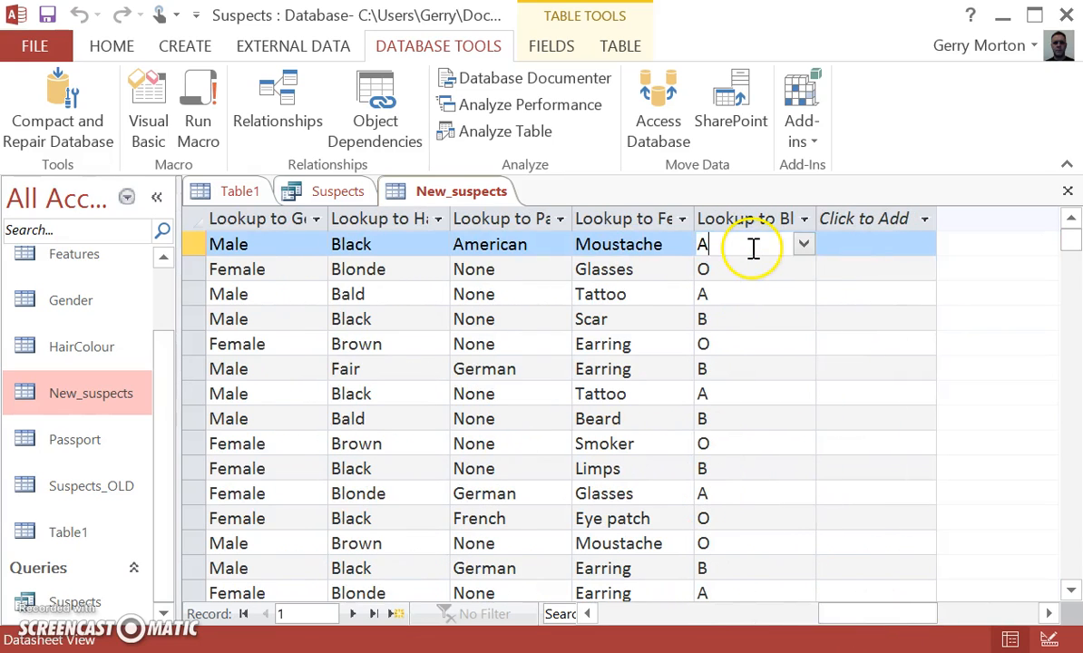
pyautogui.click(802, 245)
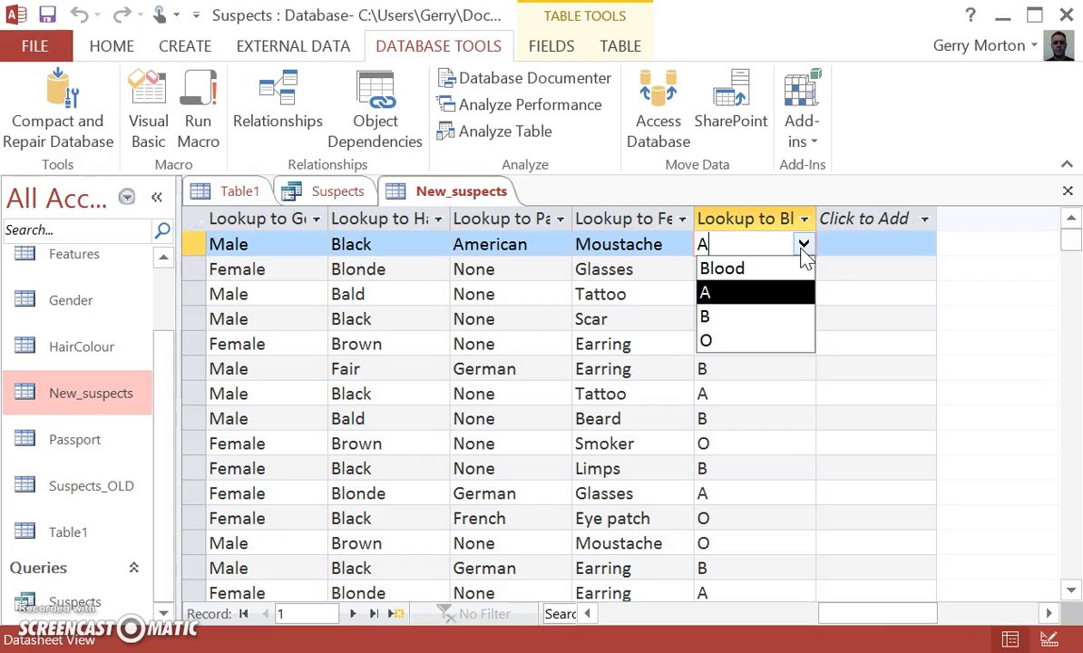
pyautogui.click(803, 251)
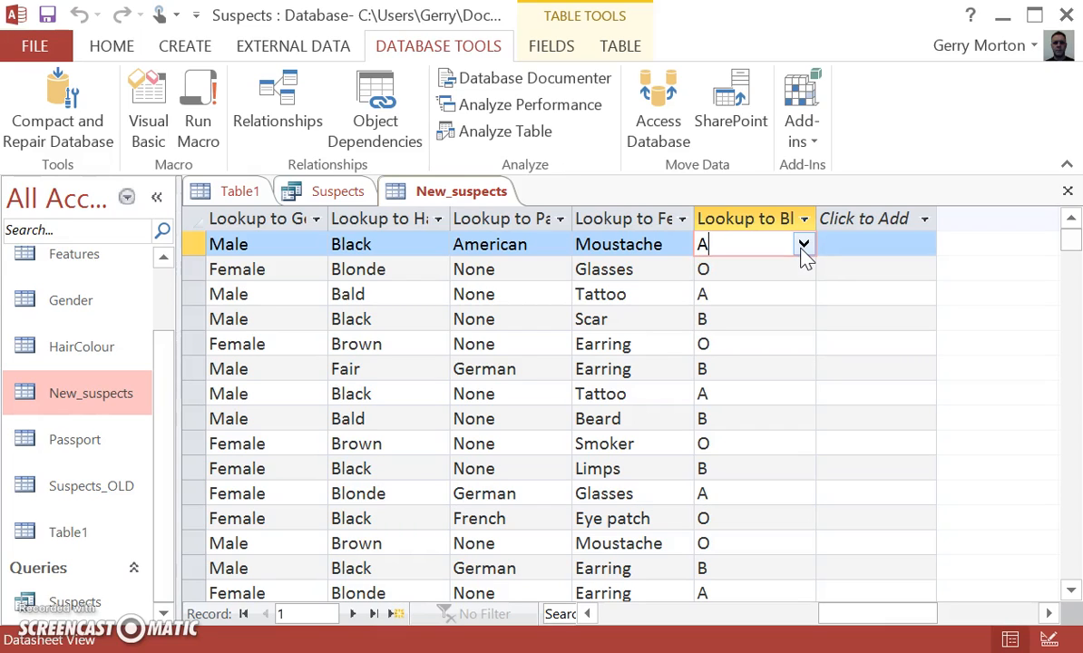